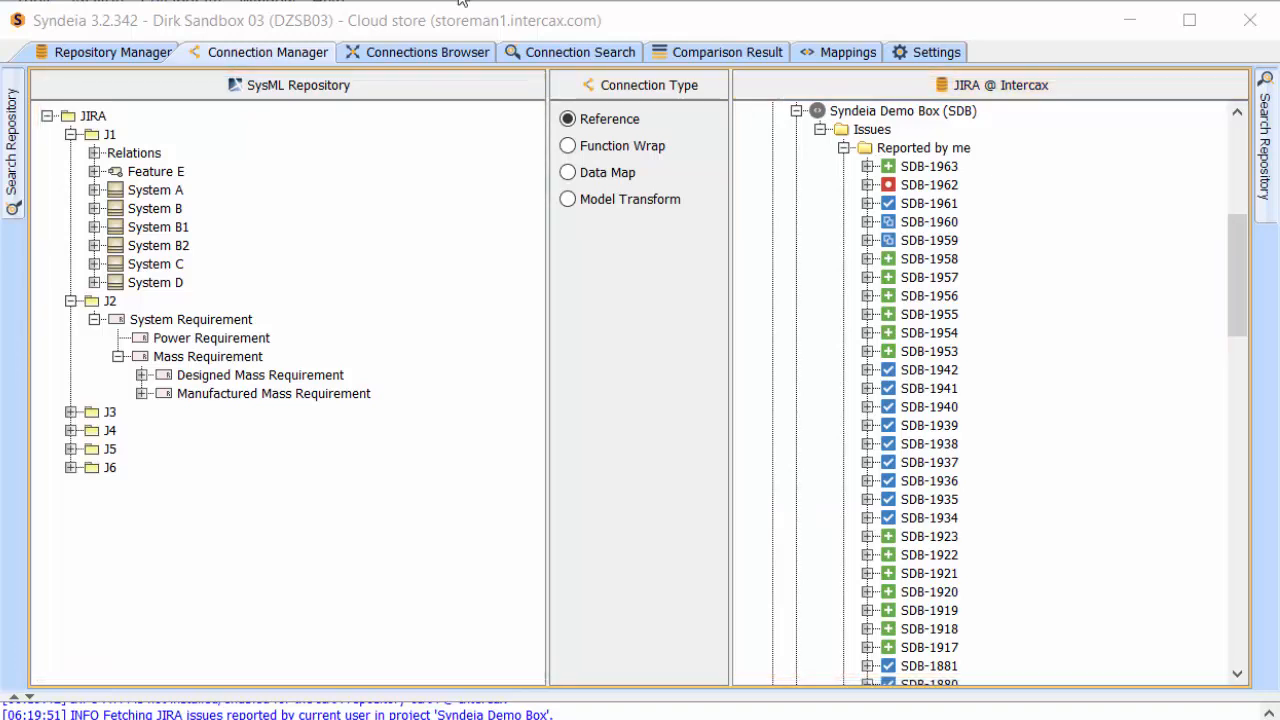
Step: Create a Reference connection from the System C block to JIRA issue SDB-1940
click(155, 265)
drag(152, 268, 930, 413)
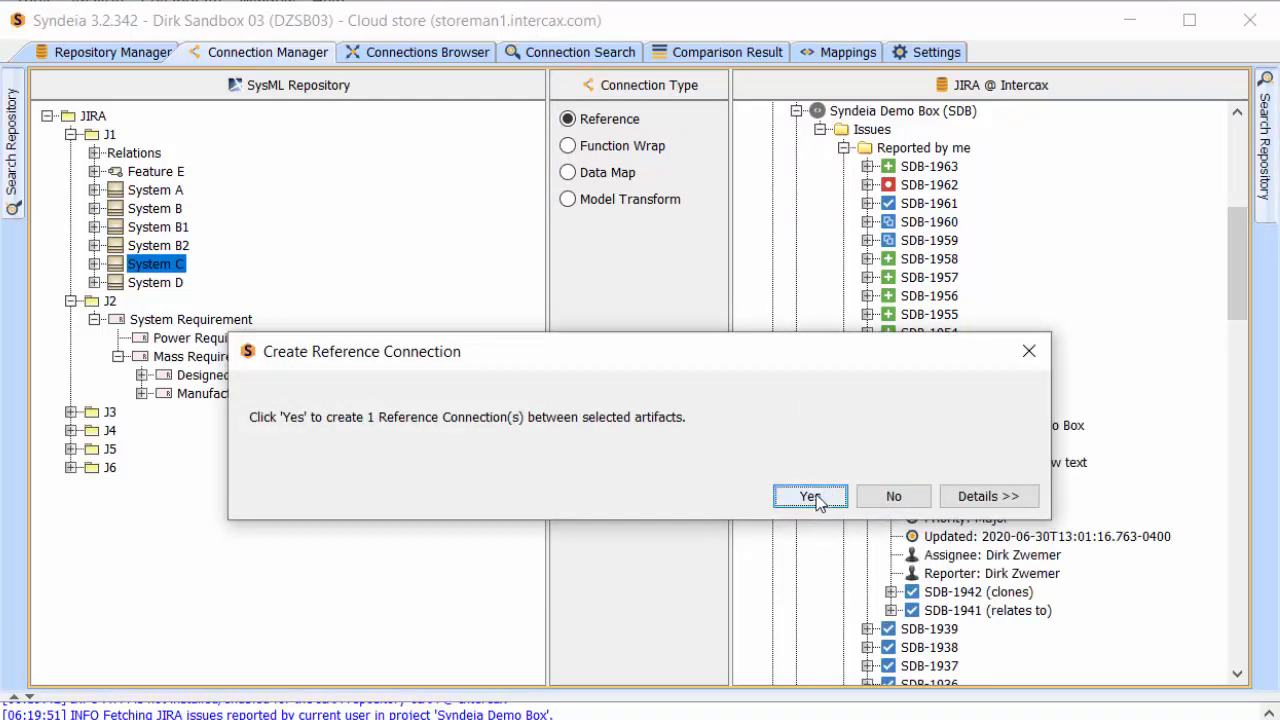
click(810, 497)
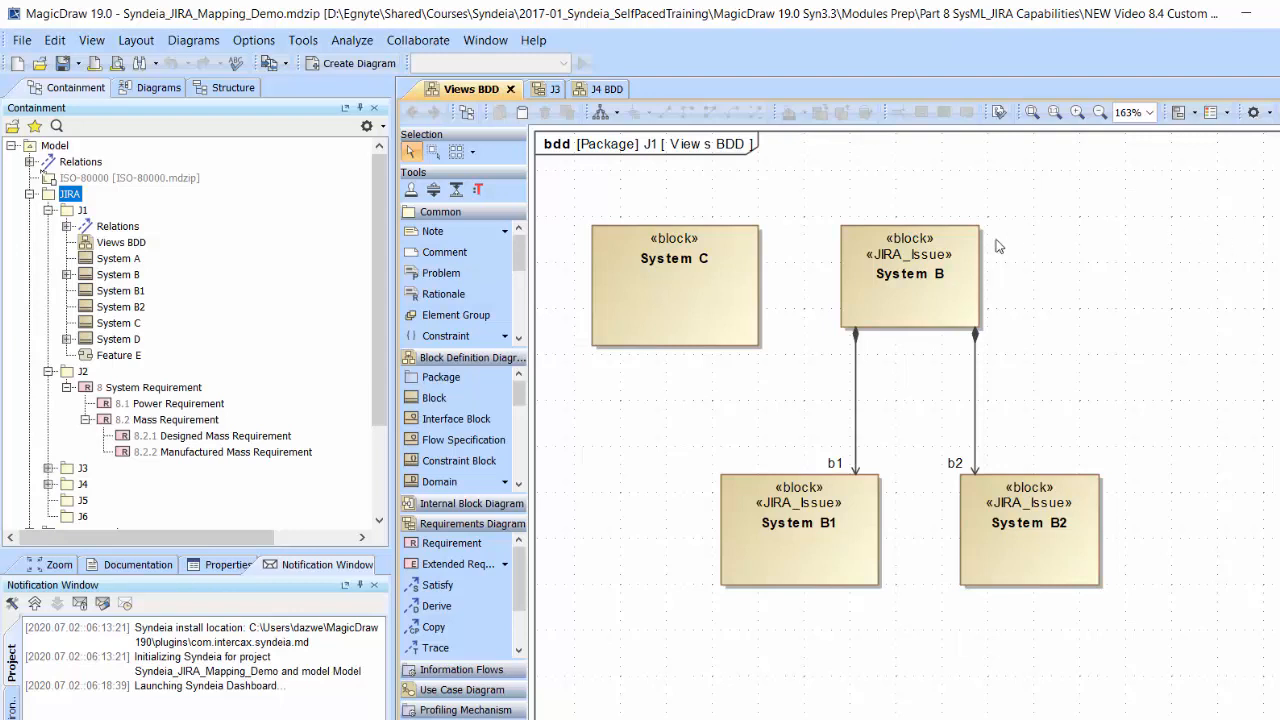
Step: In MagicDraw, open the connected JIRA issue SDB-1940 from the System C block in the Views BDD diagram
right_click(630, 287)
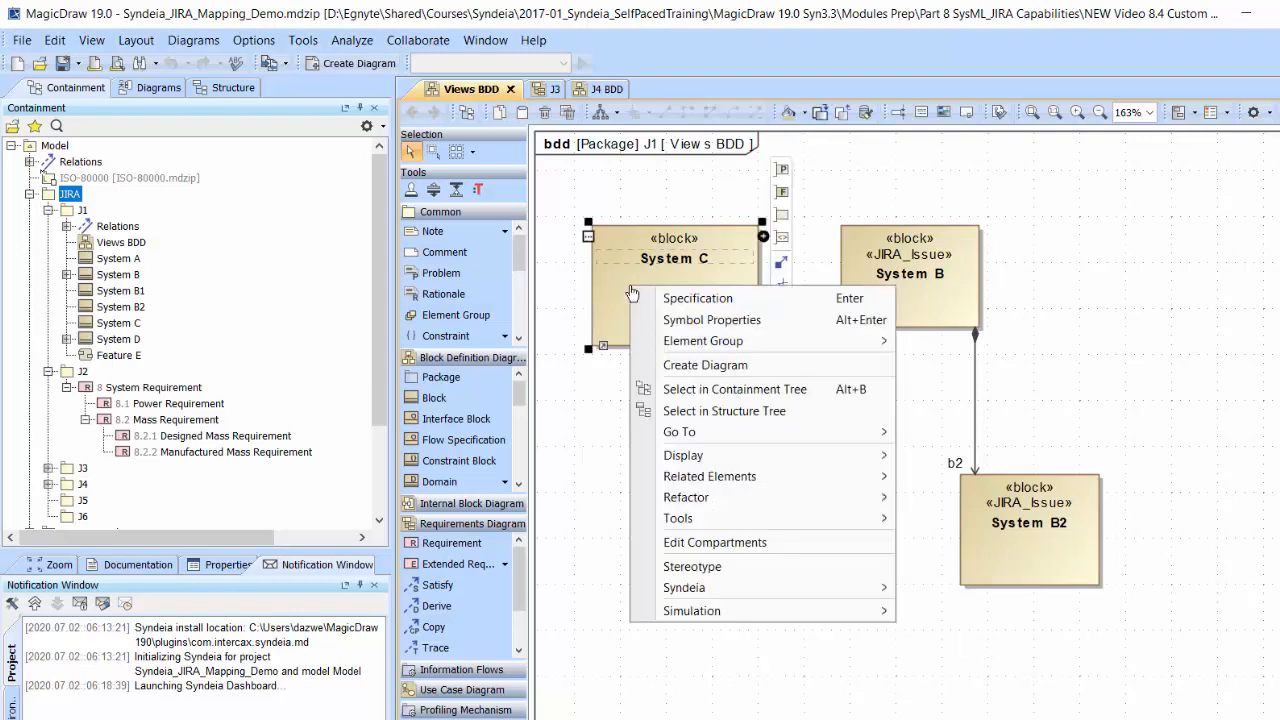
mouse_move(712, 590)
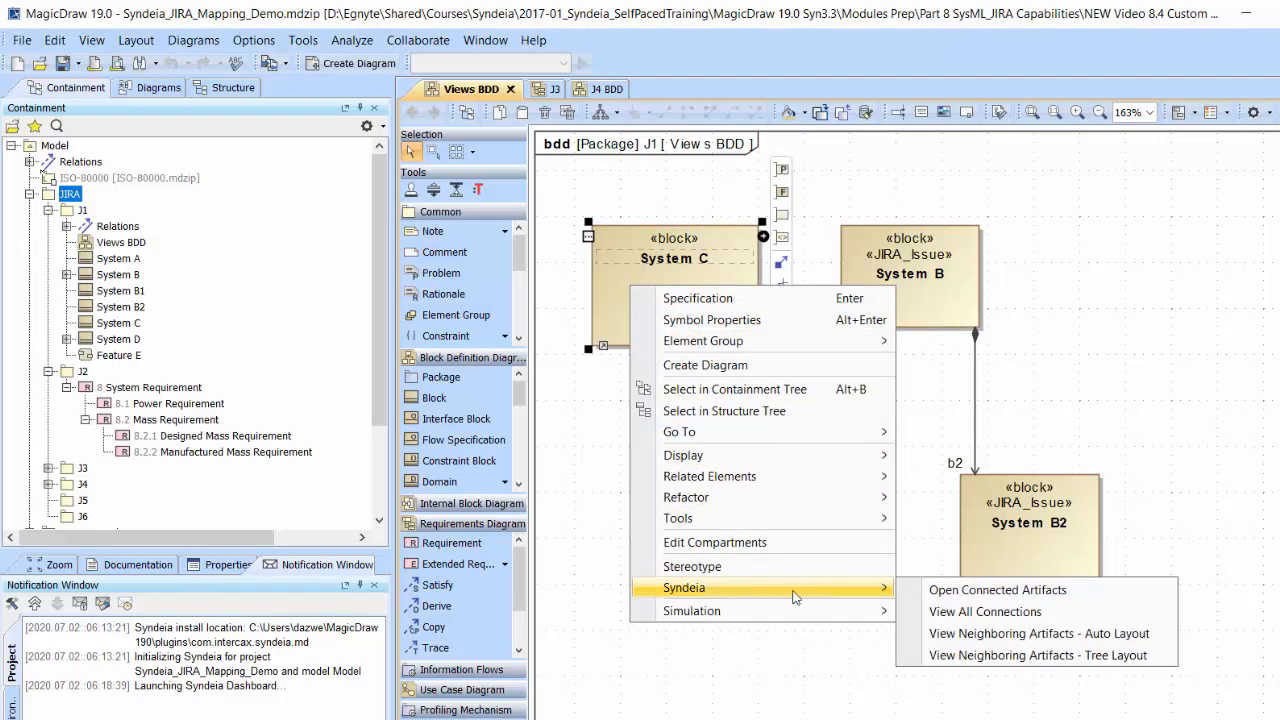
click(953, 592)
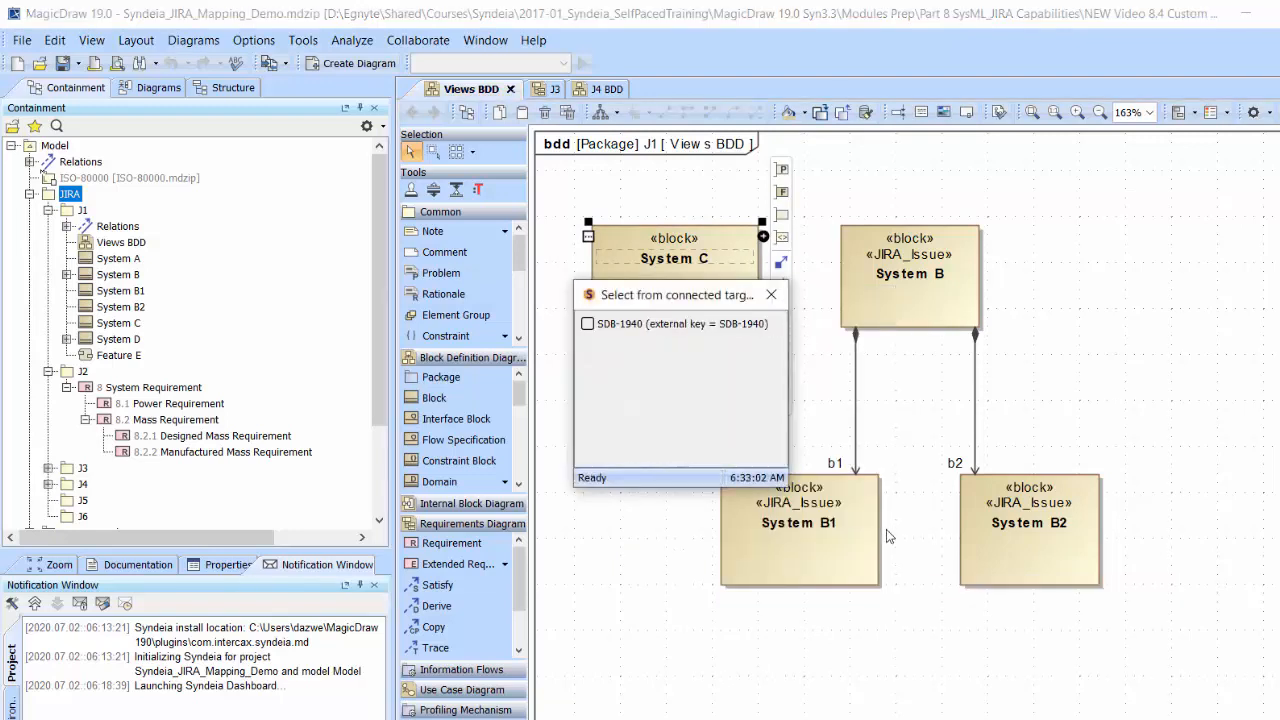
click(590, 325)
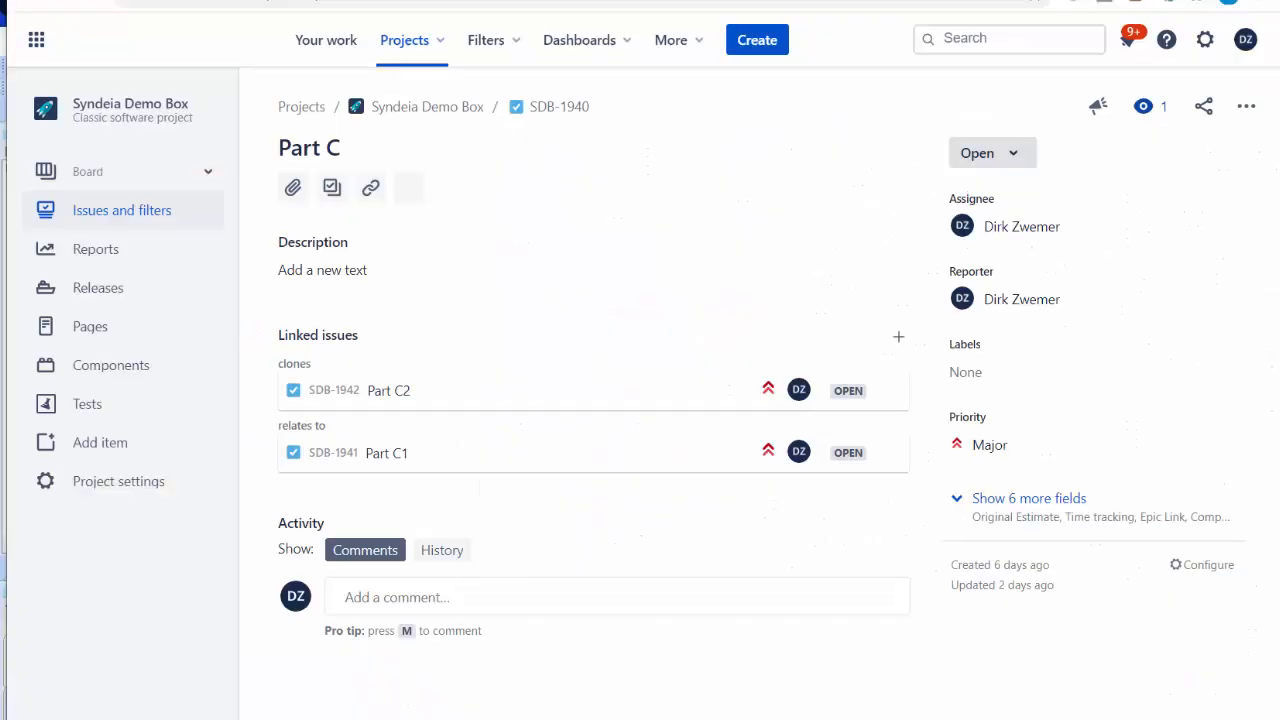
Step: Start progress on the Part C issue and set its priority to Critical
click(1013, 158)
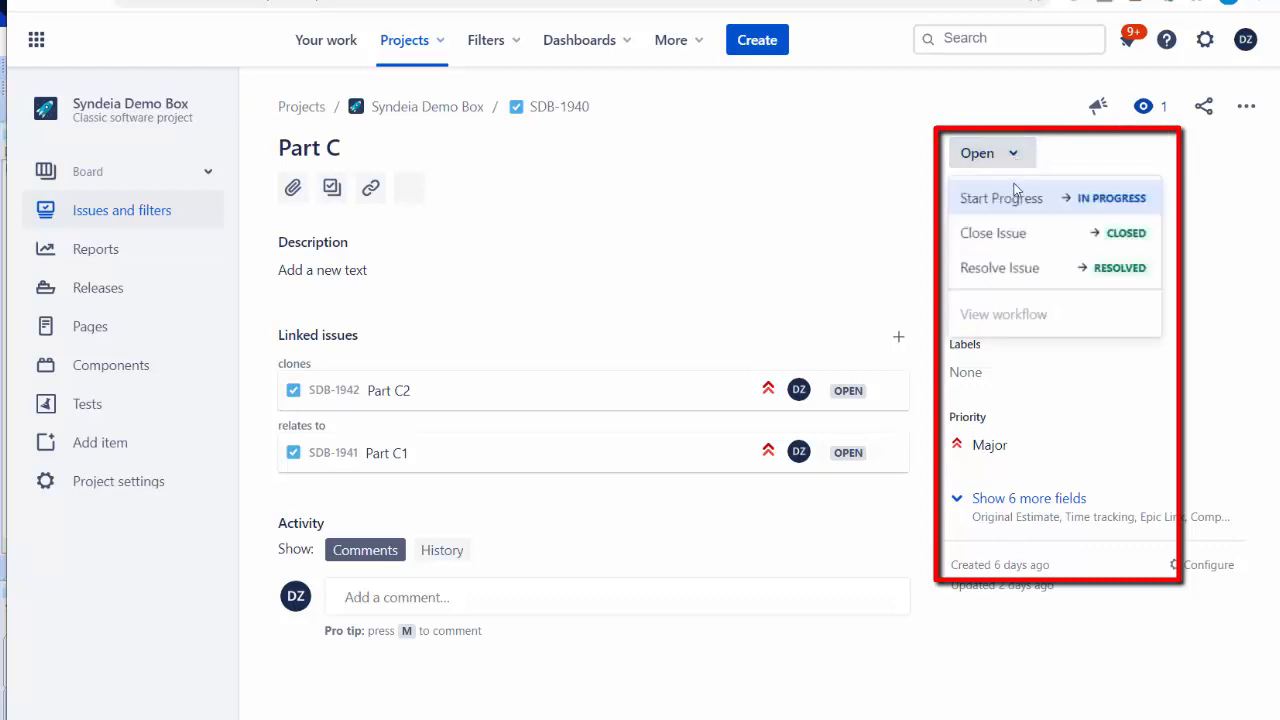
click(1002, 199)
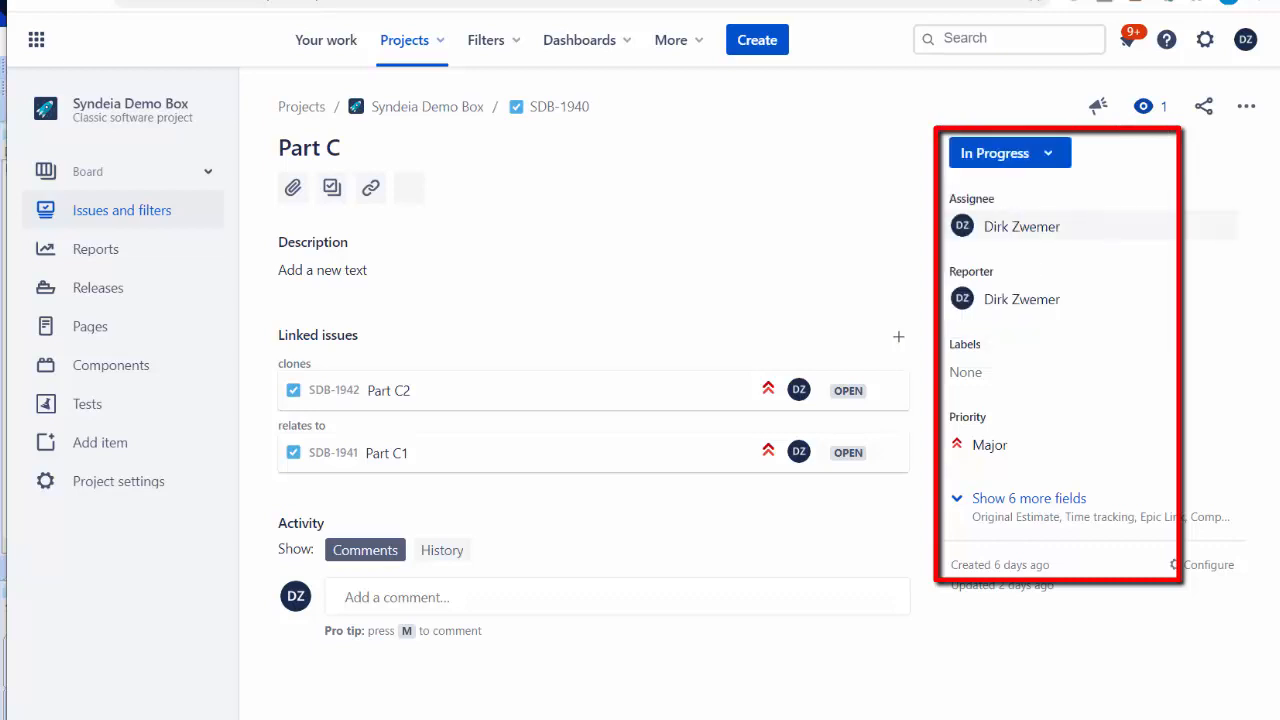
click(1004, 450)
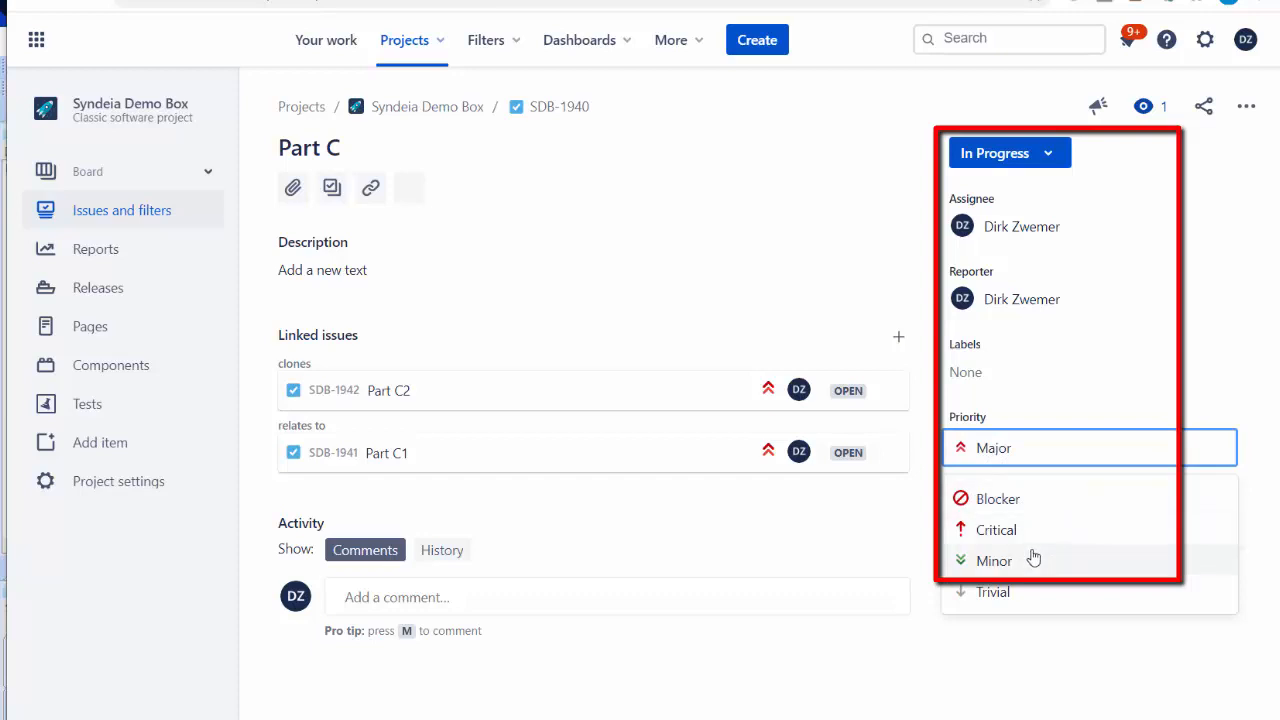
click(994, 530)
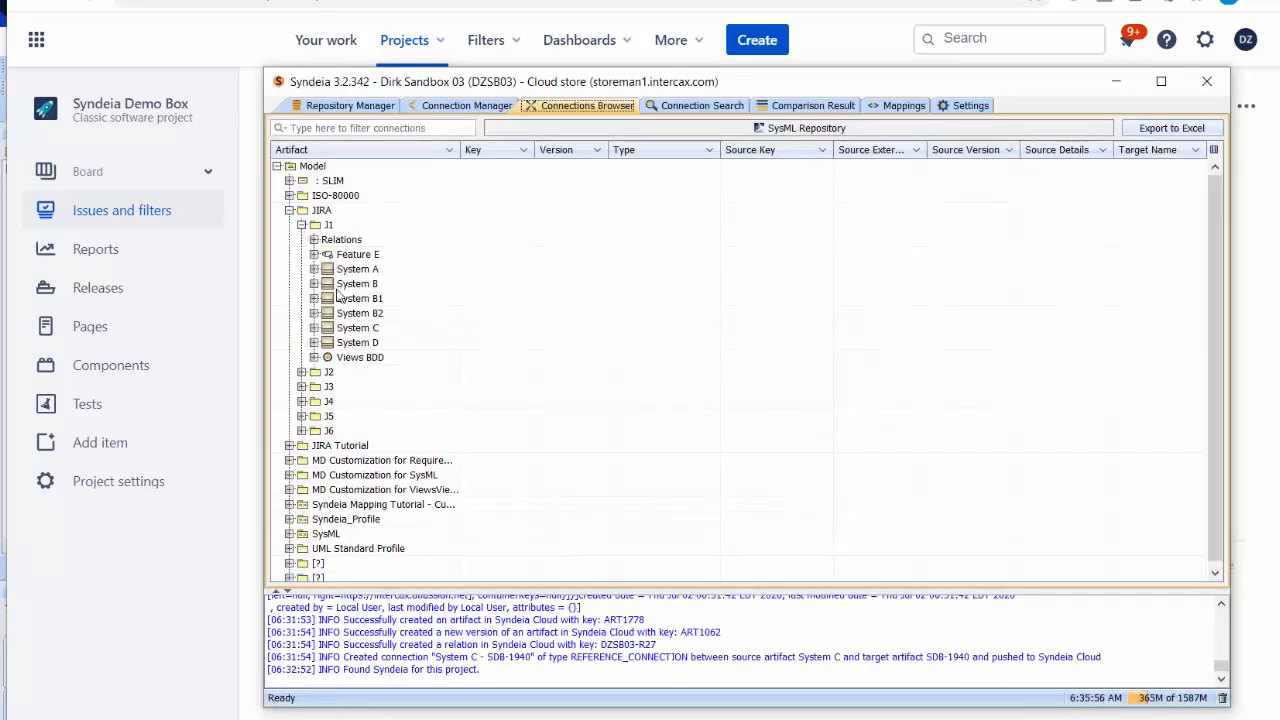
Step: In Syndeia's connections browser, compare source and target of System C's connection to SDB-1940, and sync source to target from the comparison result
click(314, 328)
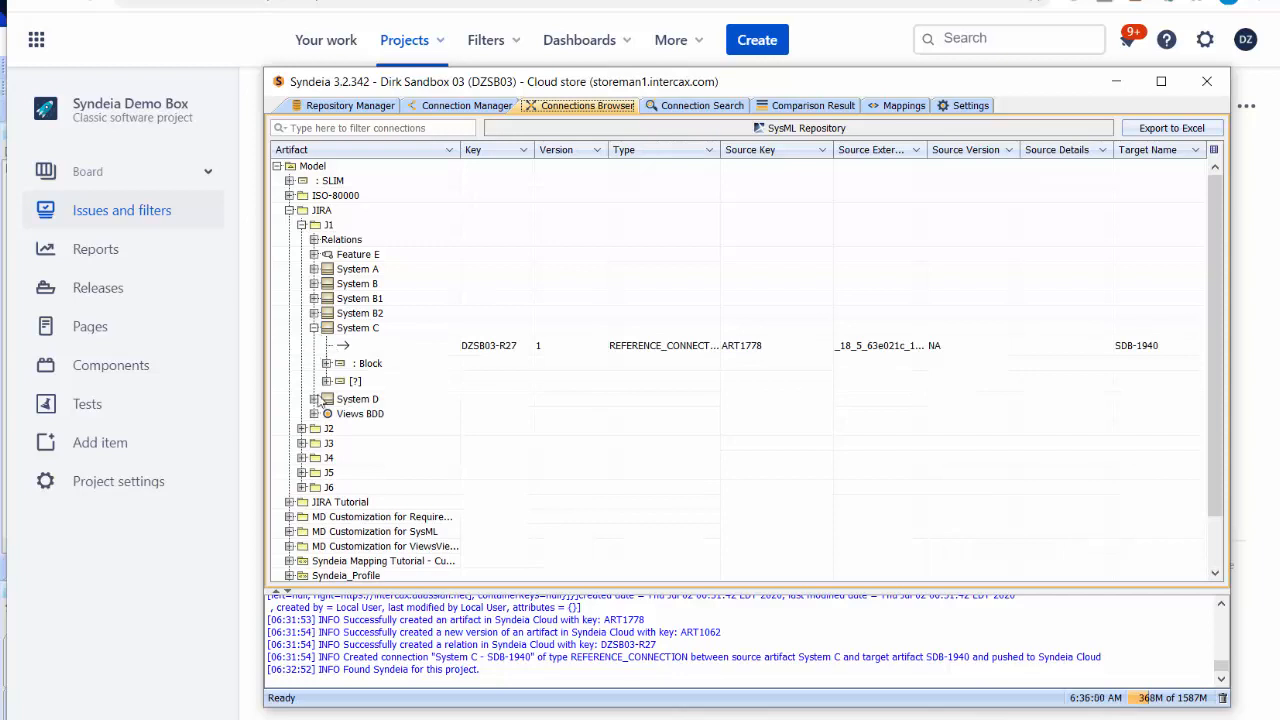
right_click(463, 347)
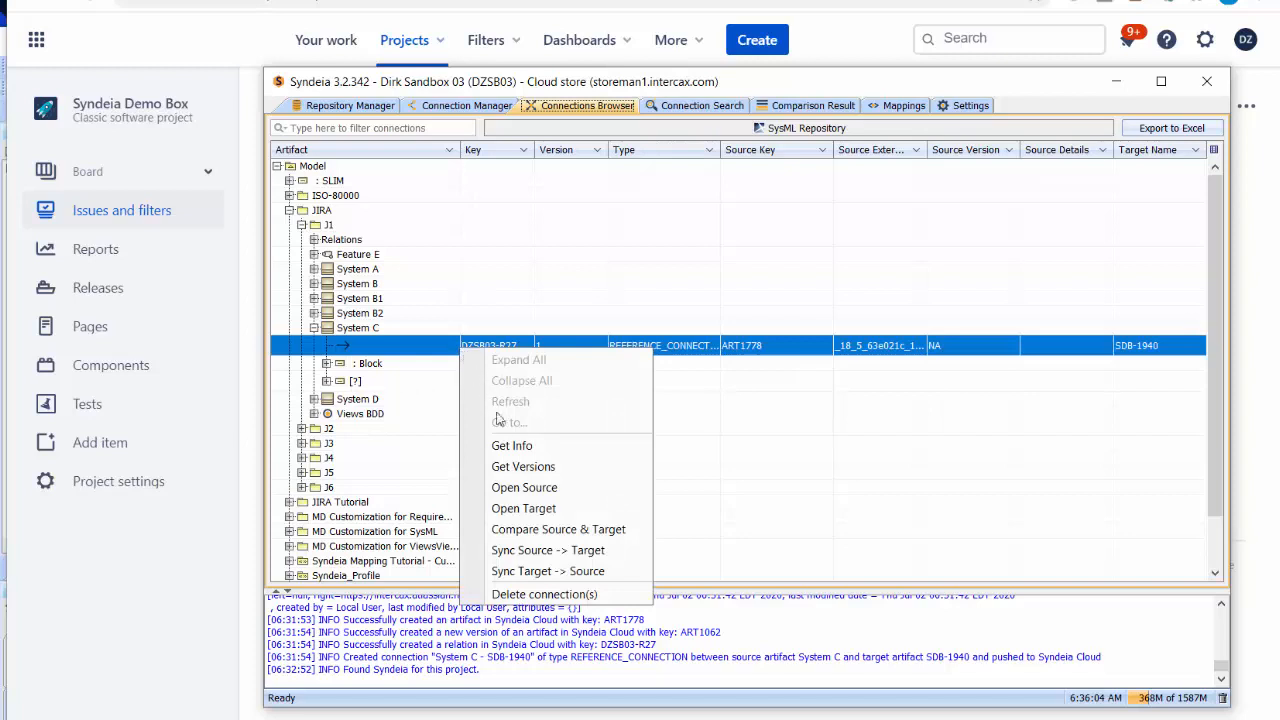
click(535, 530)
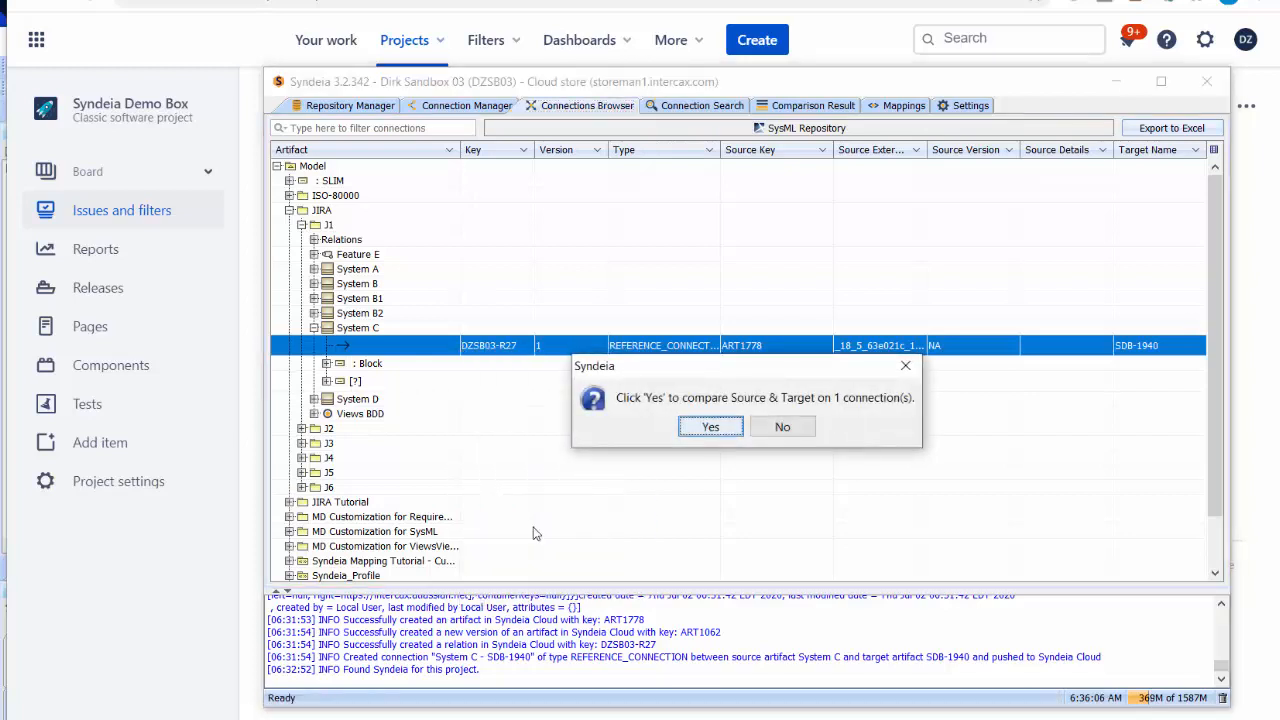
click(712, 428)
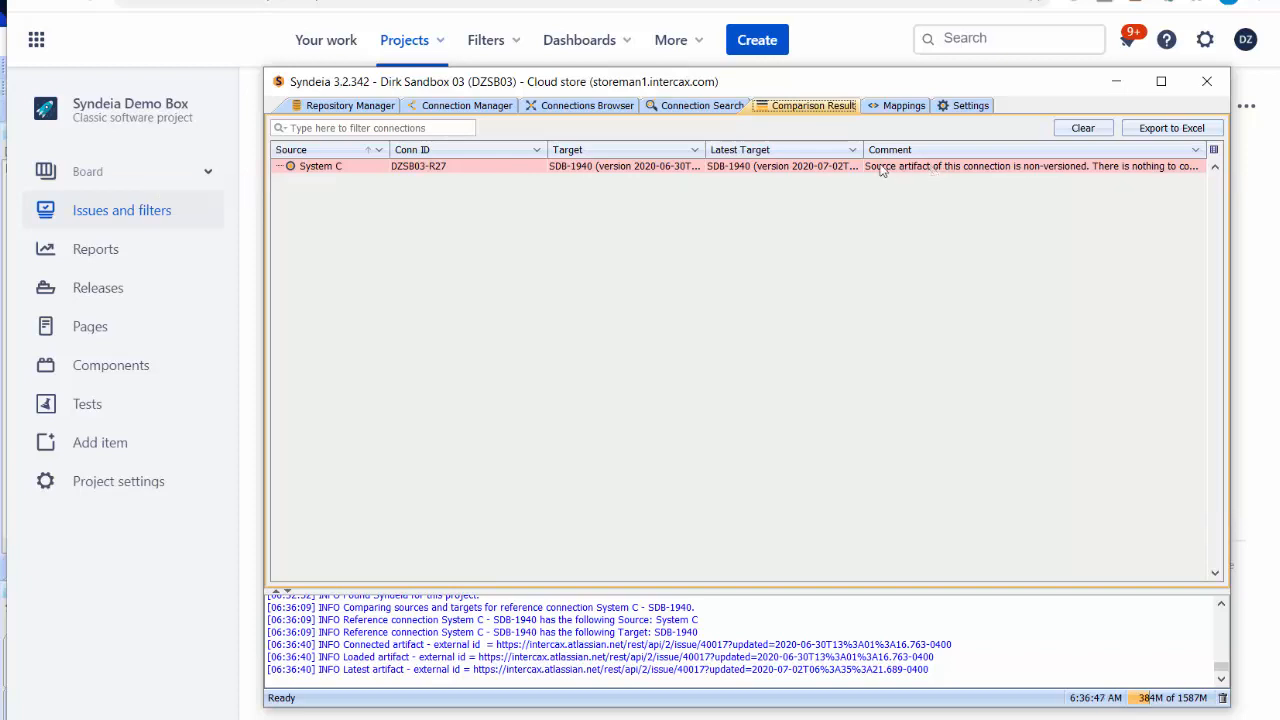
right_click(633, 172)
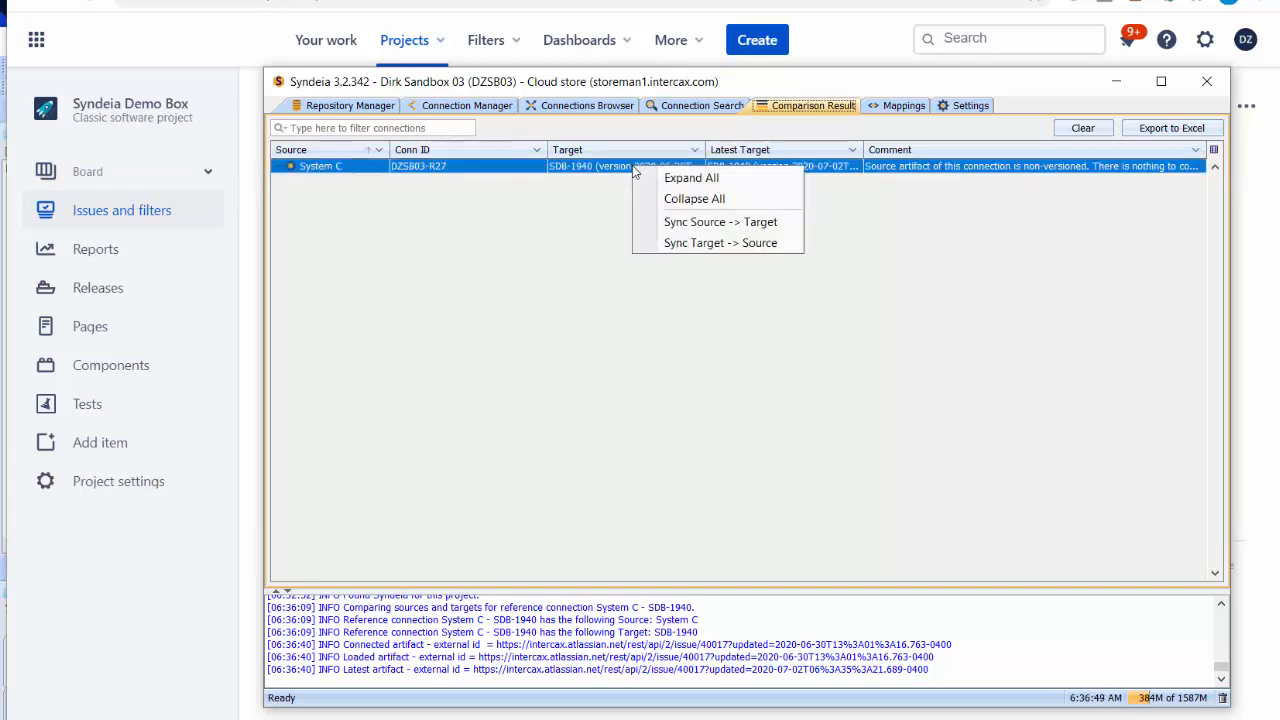
click(709, 223)
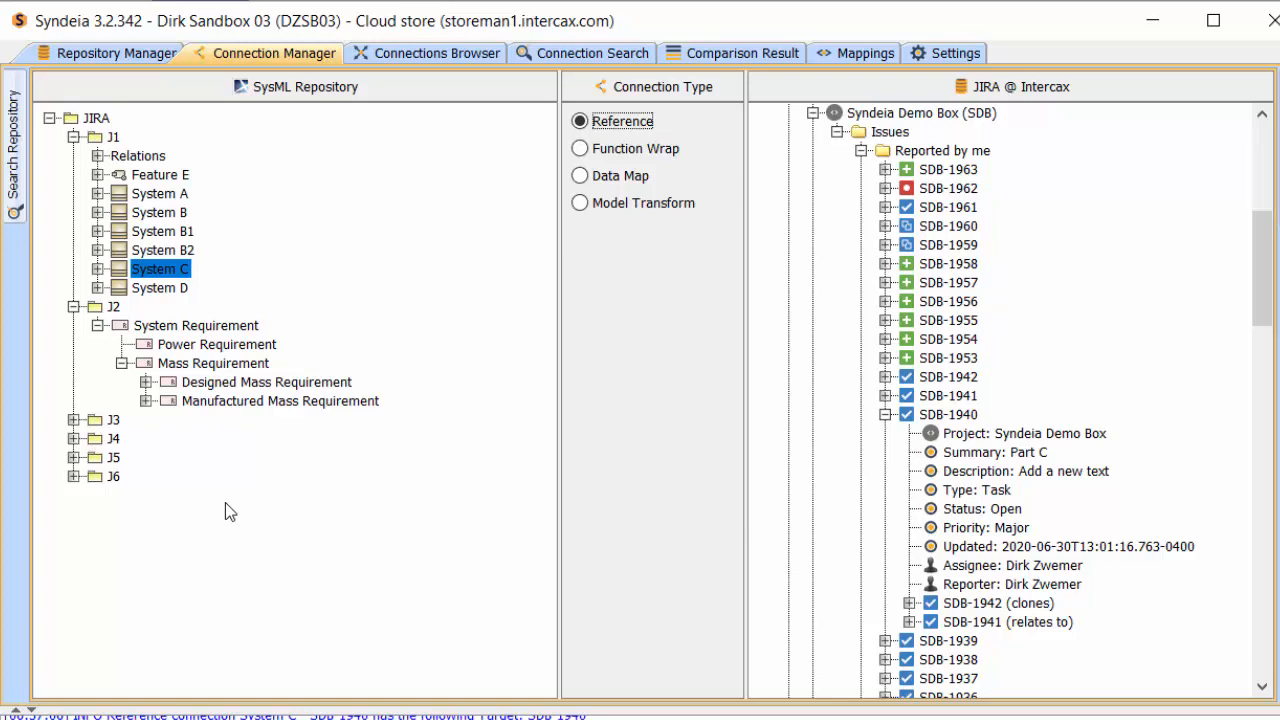
Step: Generate JIRA issues with reference connections from System Requirement in the Syndeia Demo Box (SDB) project, and expand issue SDB-1966
click(885, 414)
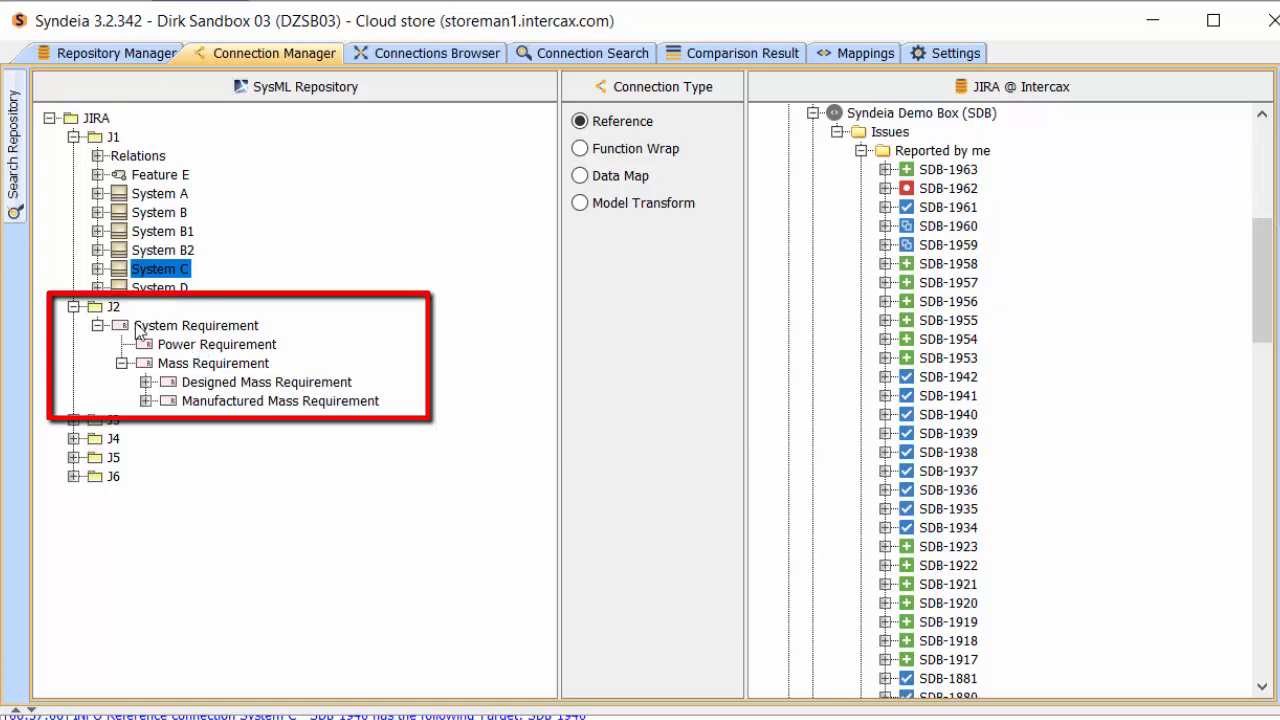
mouse_move(135, 331)
mouse_down()
mouse_move(226, 334)
mouse_move(652, 186)
mouse_move(850, 135)
mouse_move(889, 134)
mouse_move(887, 207)
mouse_up()
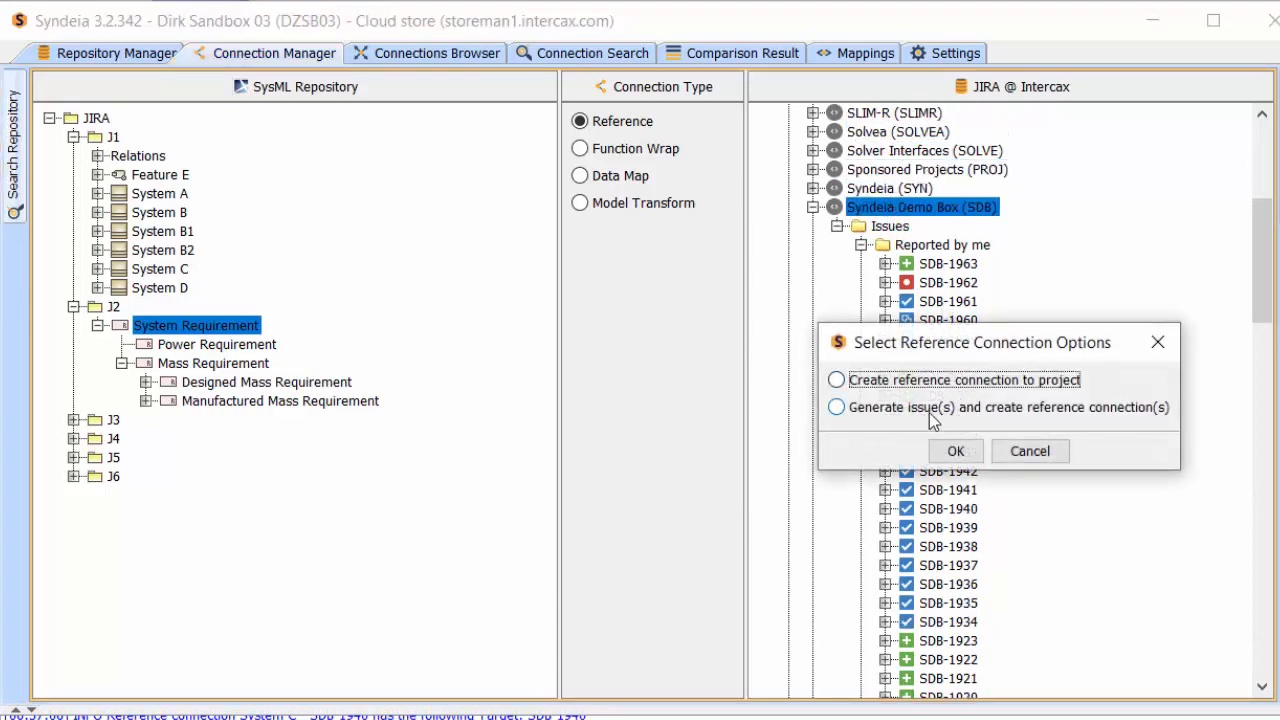
click(840, 410)
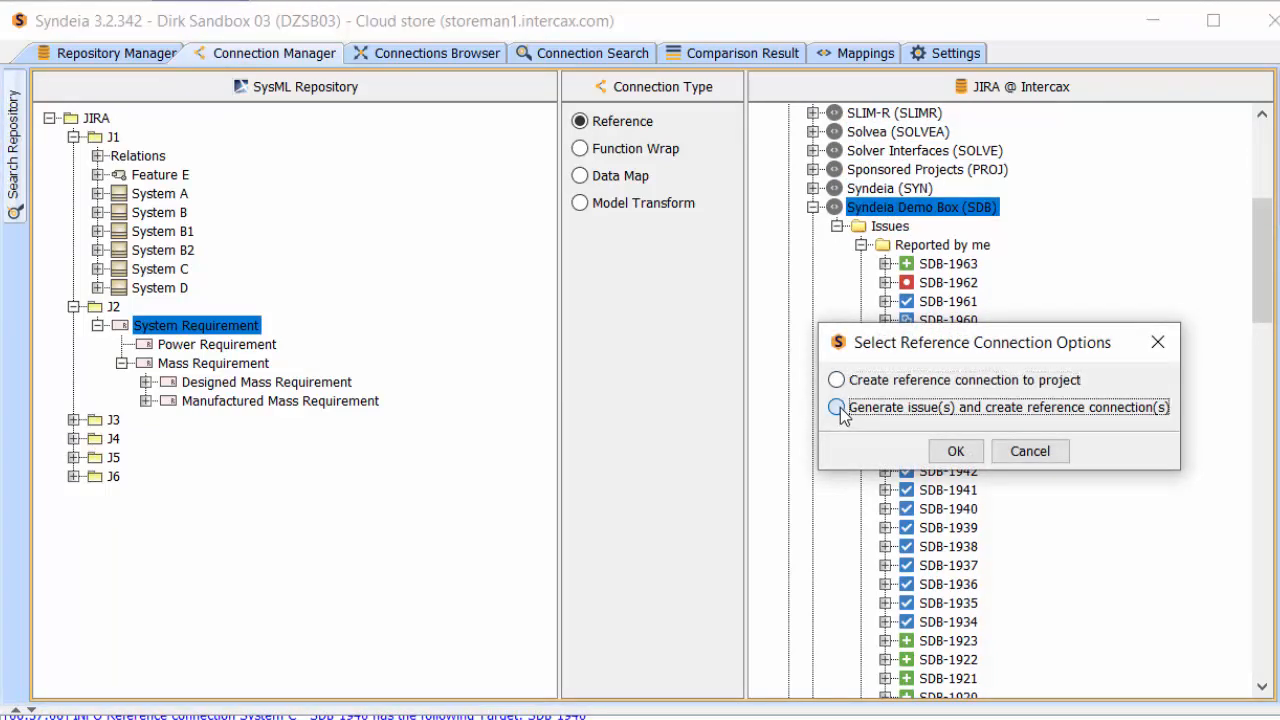
click(957, 451)
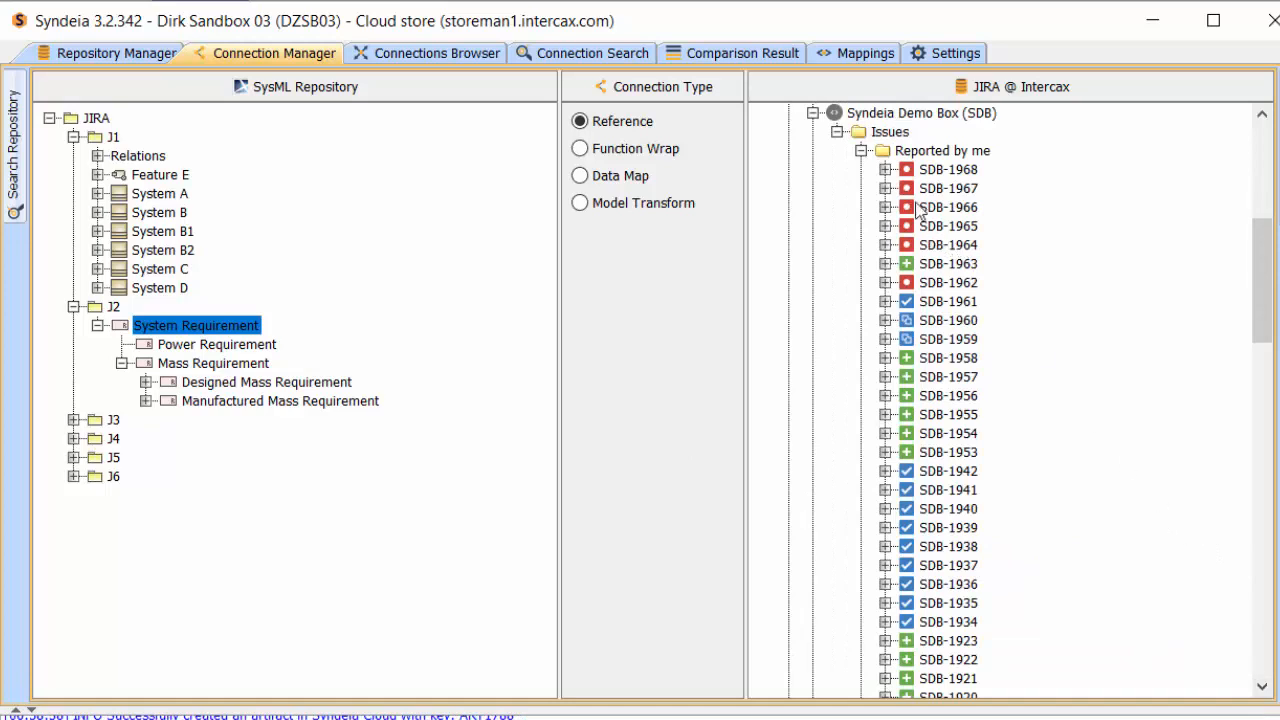
click(885, 207)
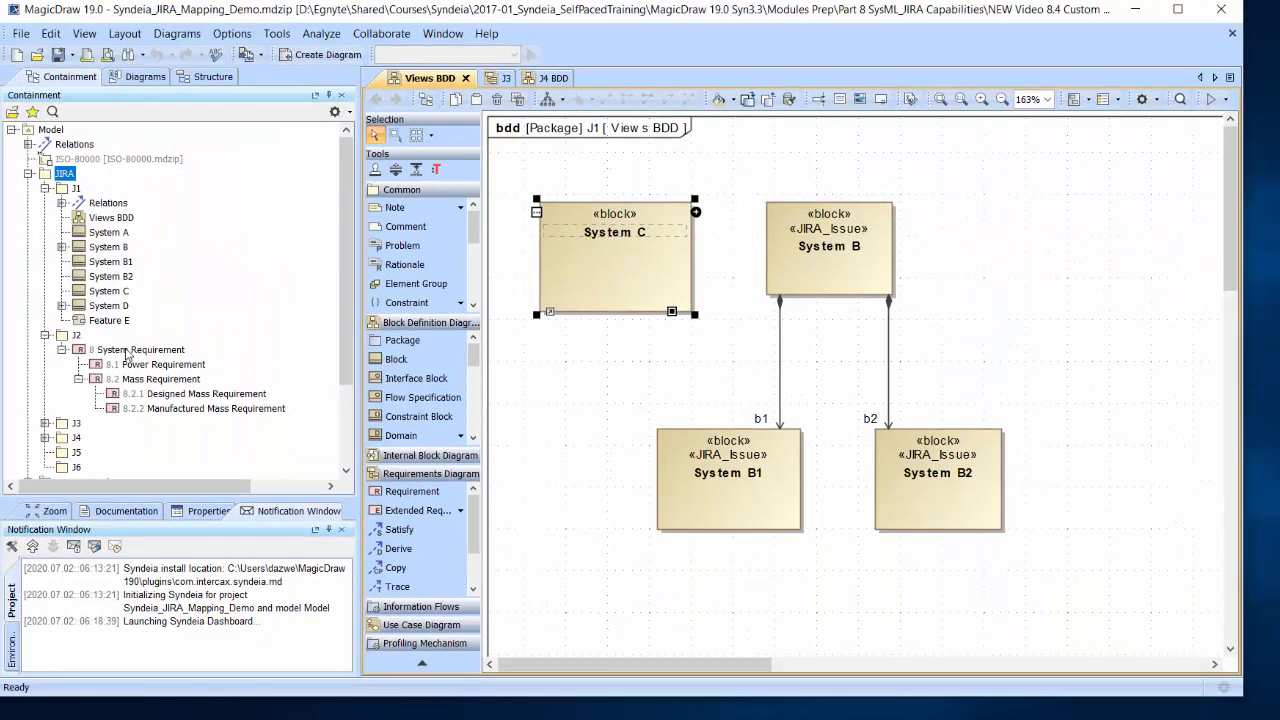
Step: In MagicDraw, review the connected artifacts summary for System Requirement in package J2
right_click(127, 354)
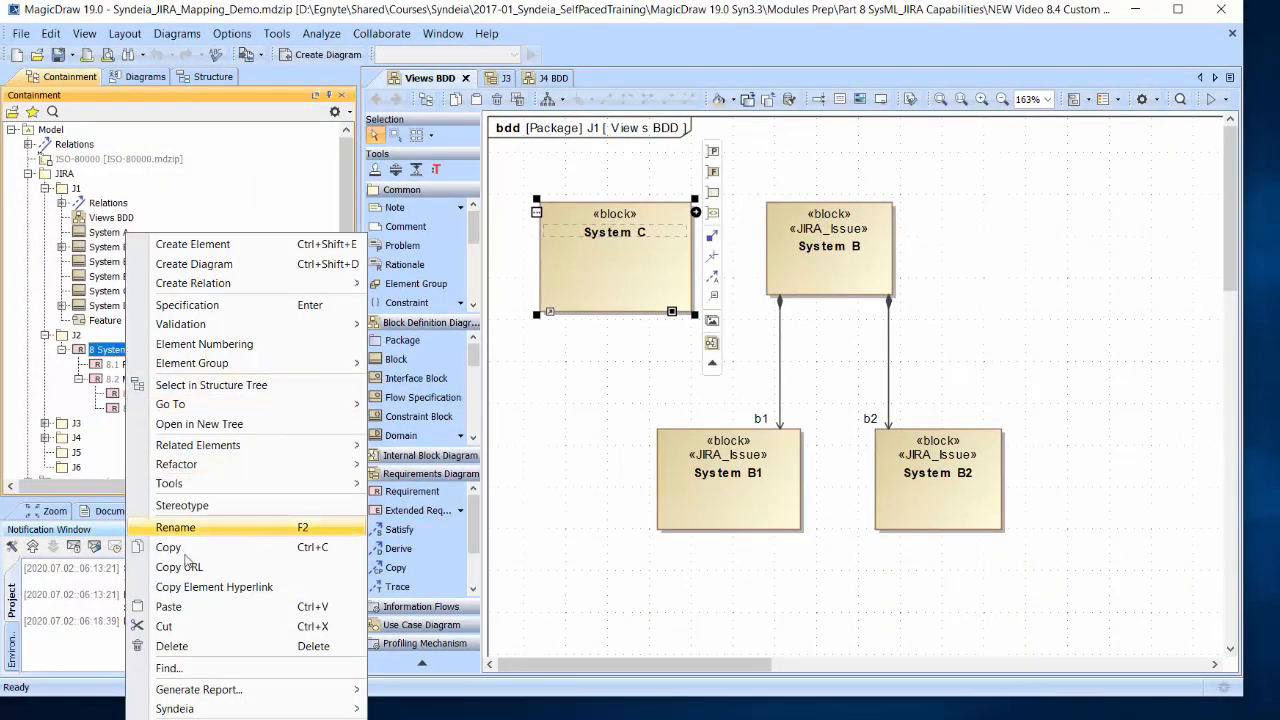
mouse_move(207, 712)
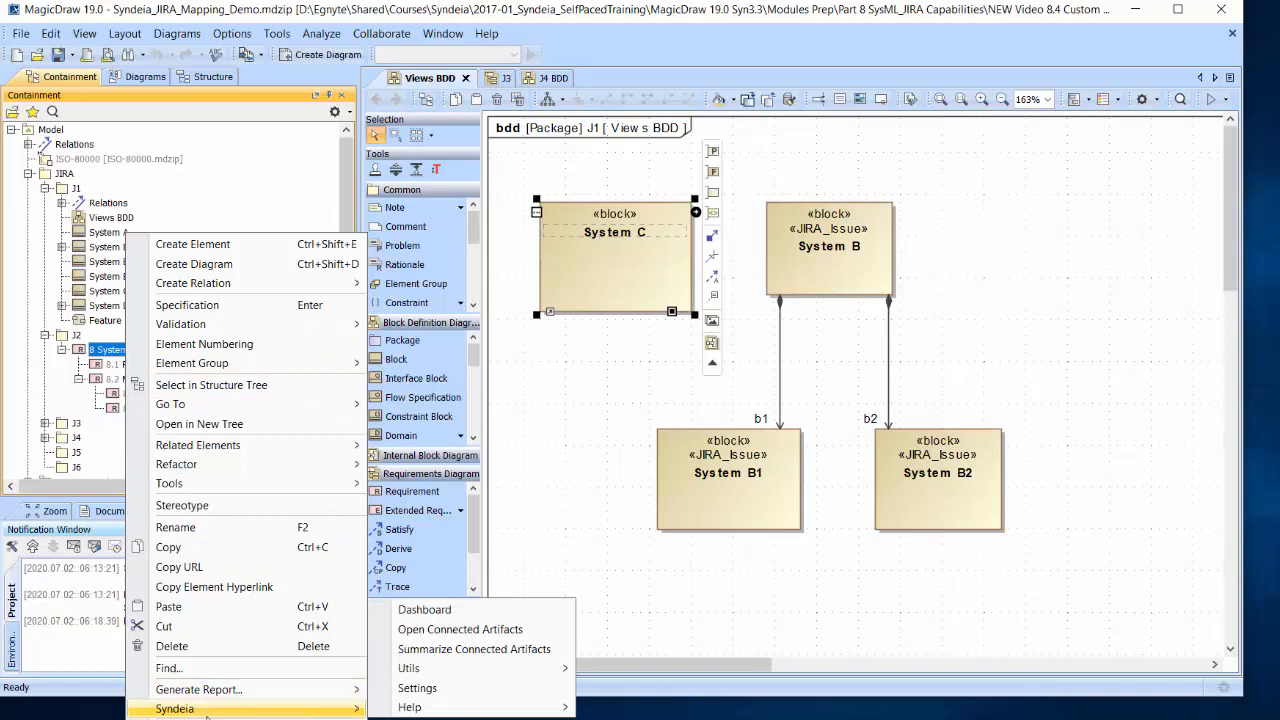
click(474, 651)
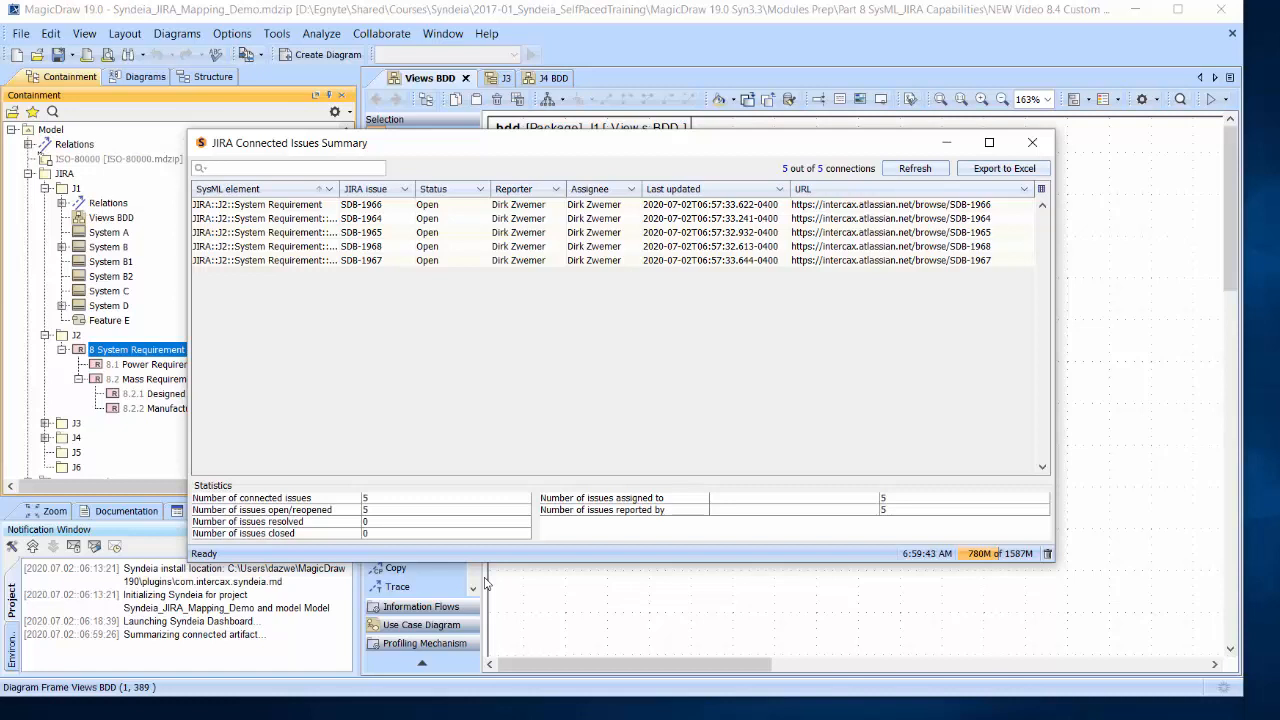
click(1087, 240)
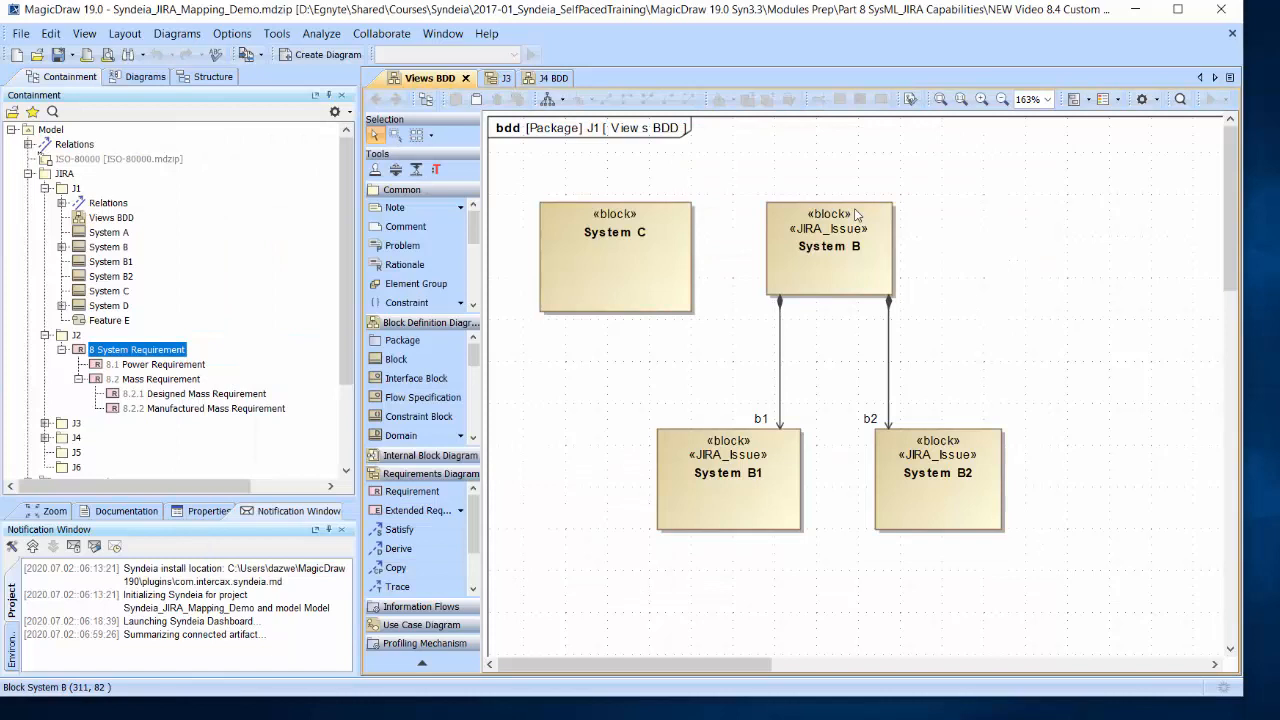
Step: Open the JIRA issue connected to Mass Requirement in package J2
right_click(128, 380)
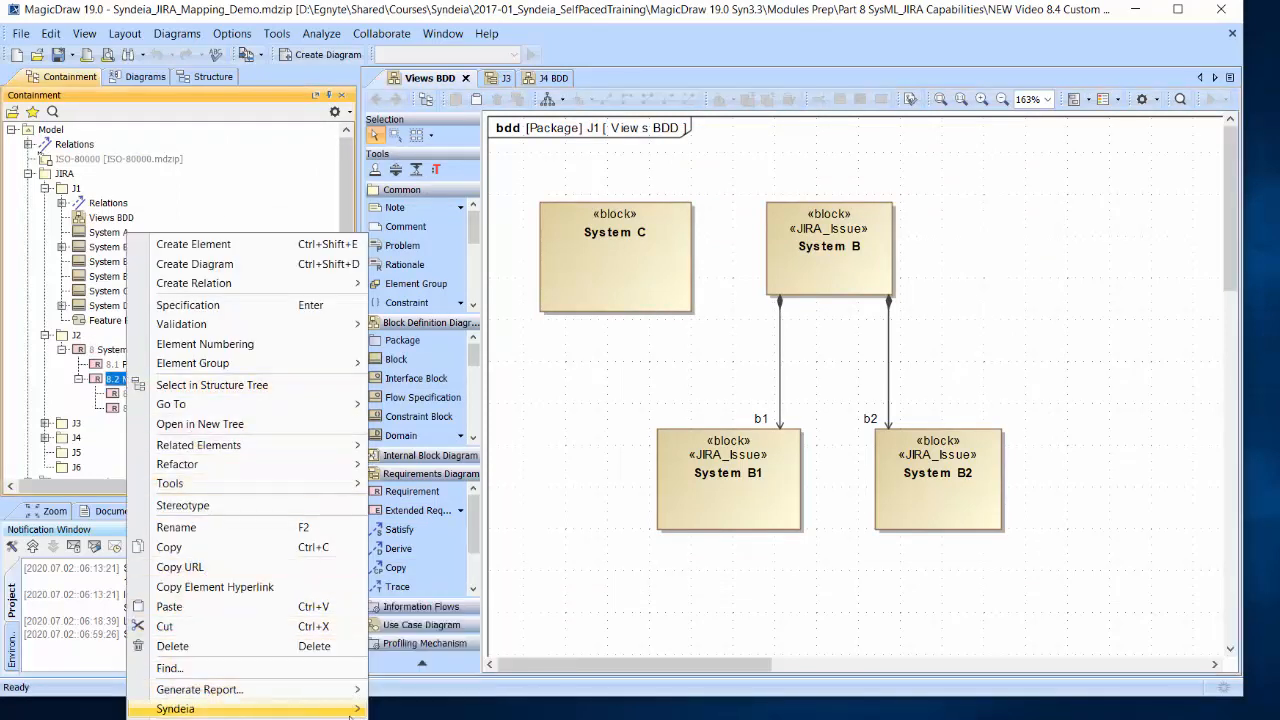
mouse_move(350, 714)
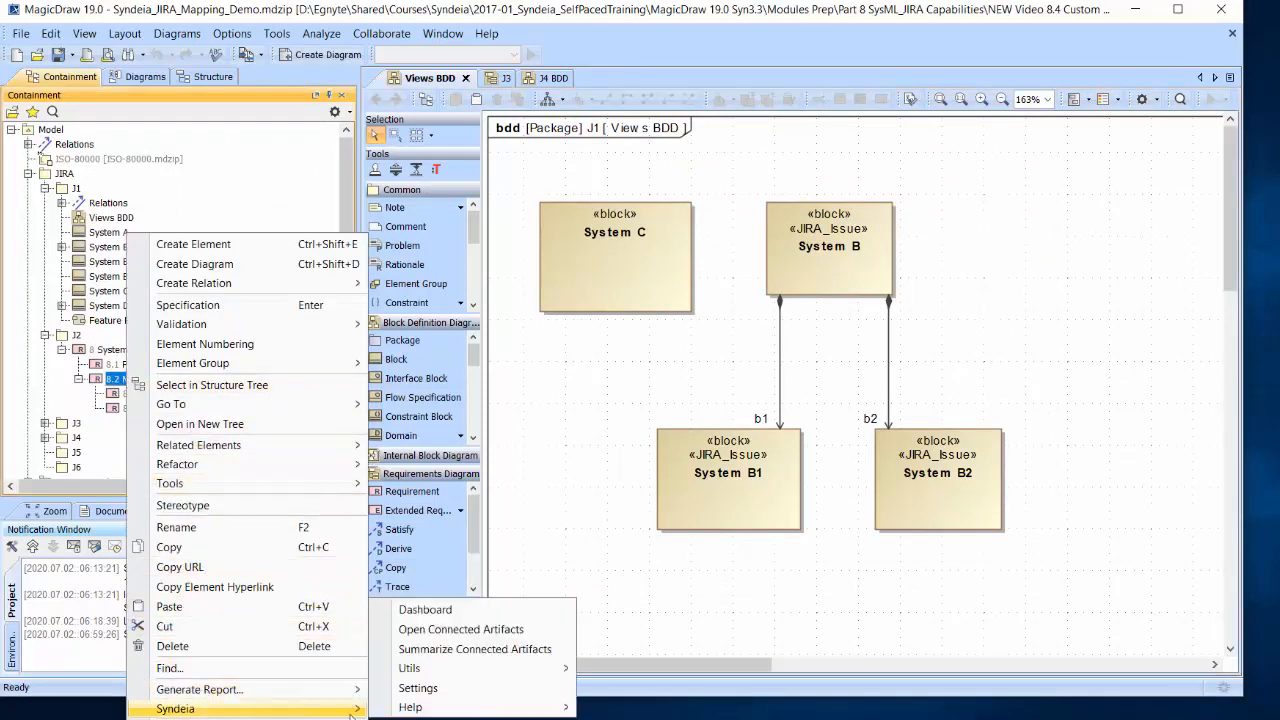
click(468, 632)
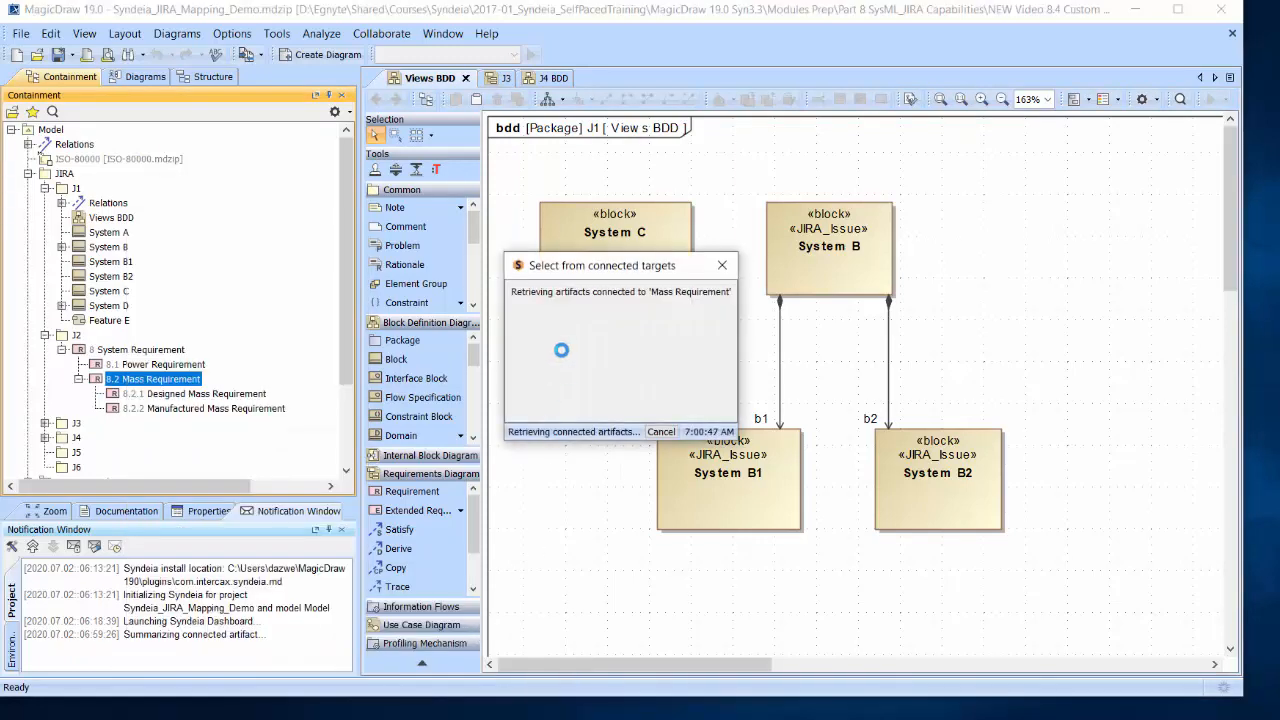
click(518, 292)
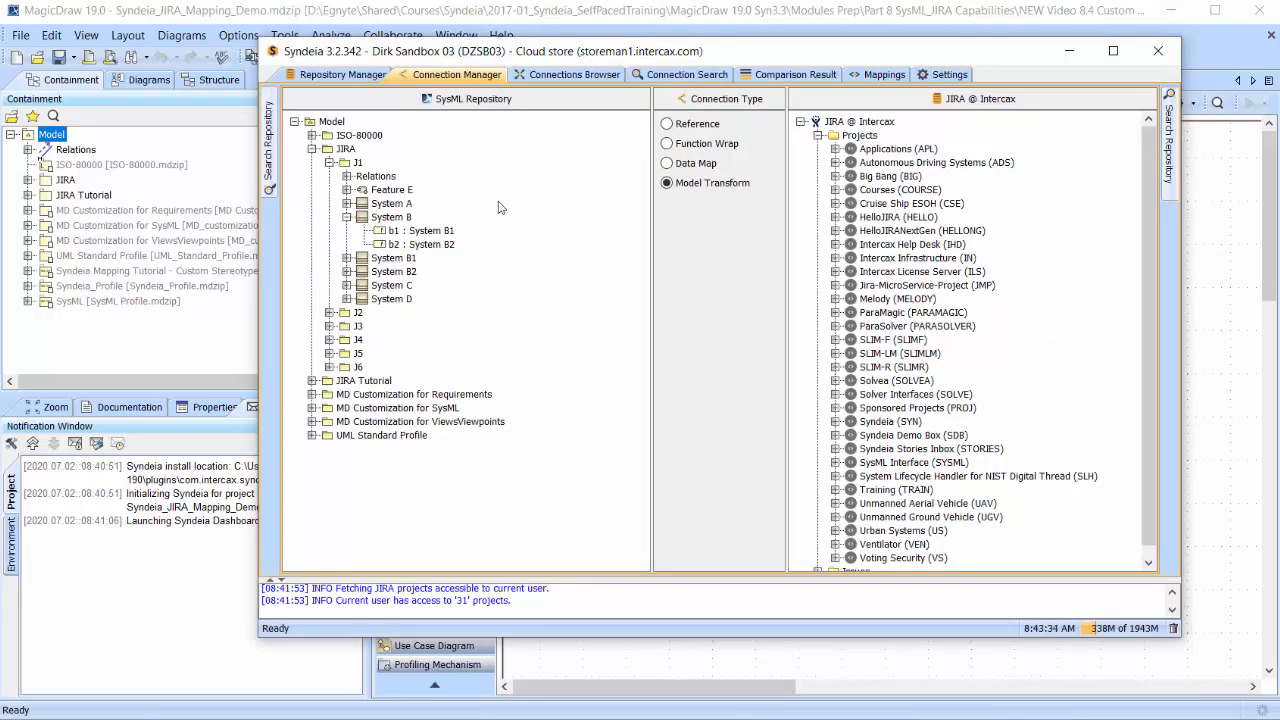
Step: In Syndeia's connection manager, create a Model Transform connection from System B to the Syndeia Demo Box (SDB) project
click(364, 218)
drag(493, 222, 852, 447)
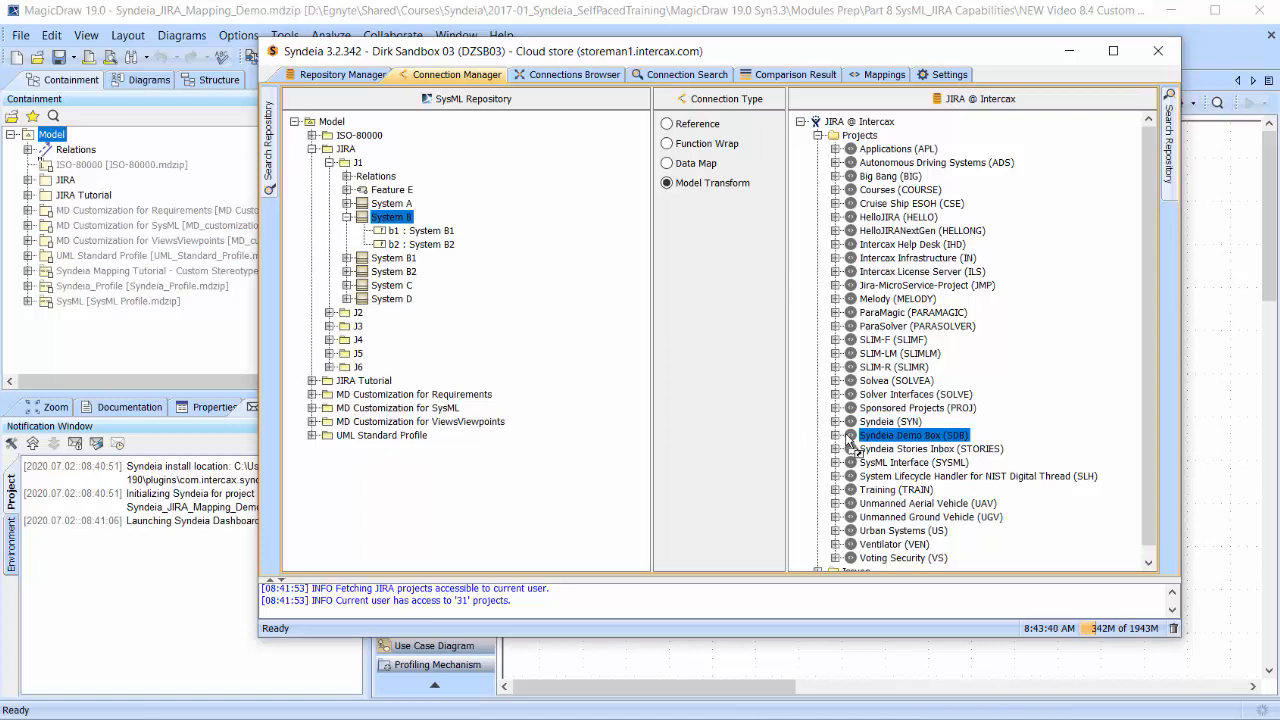
click(912, 368)
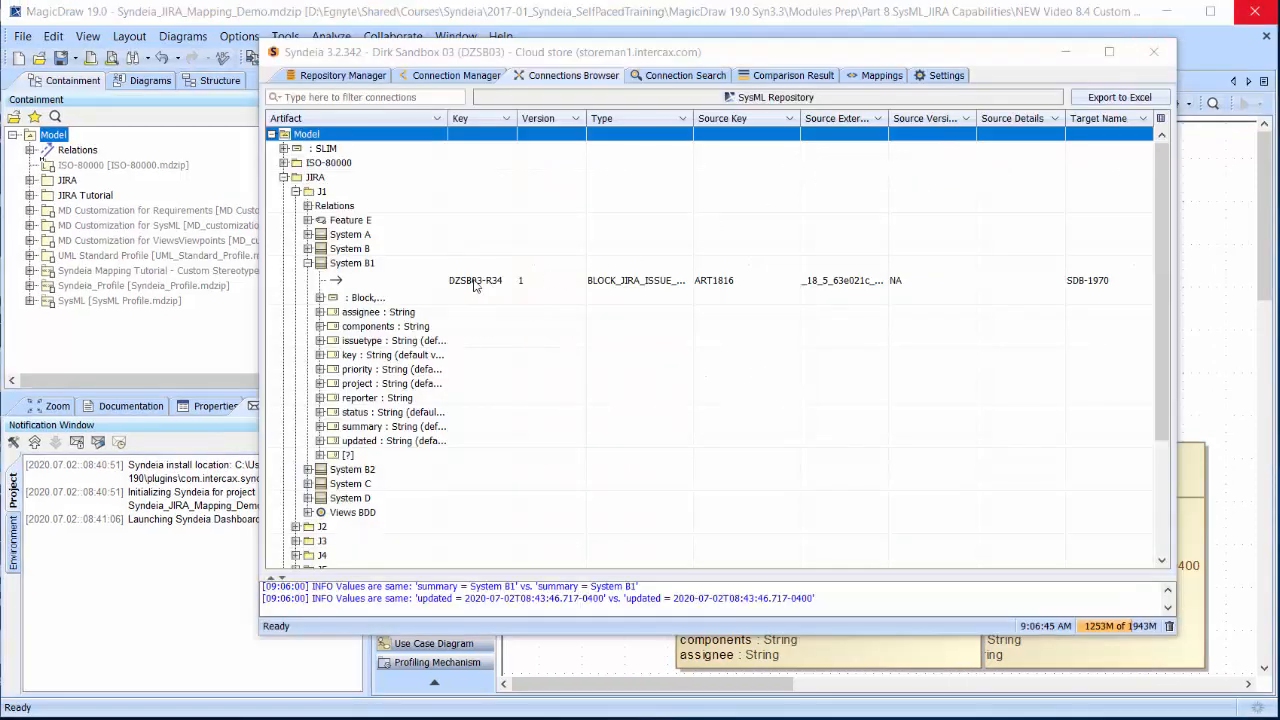
Step: Compare source and target of System B1's connection to SDB-1970, and minimize the dashboard to return to the block diagram
right_click(475, 285)
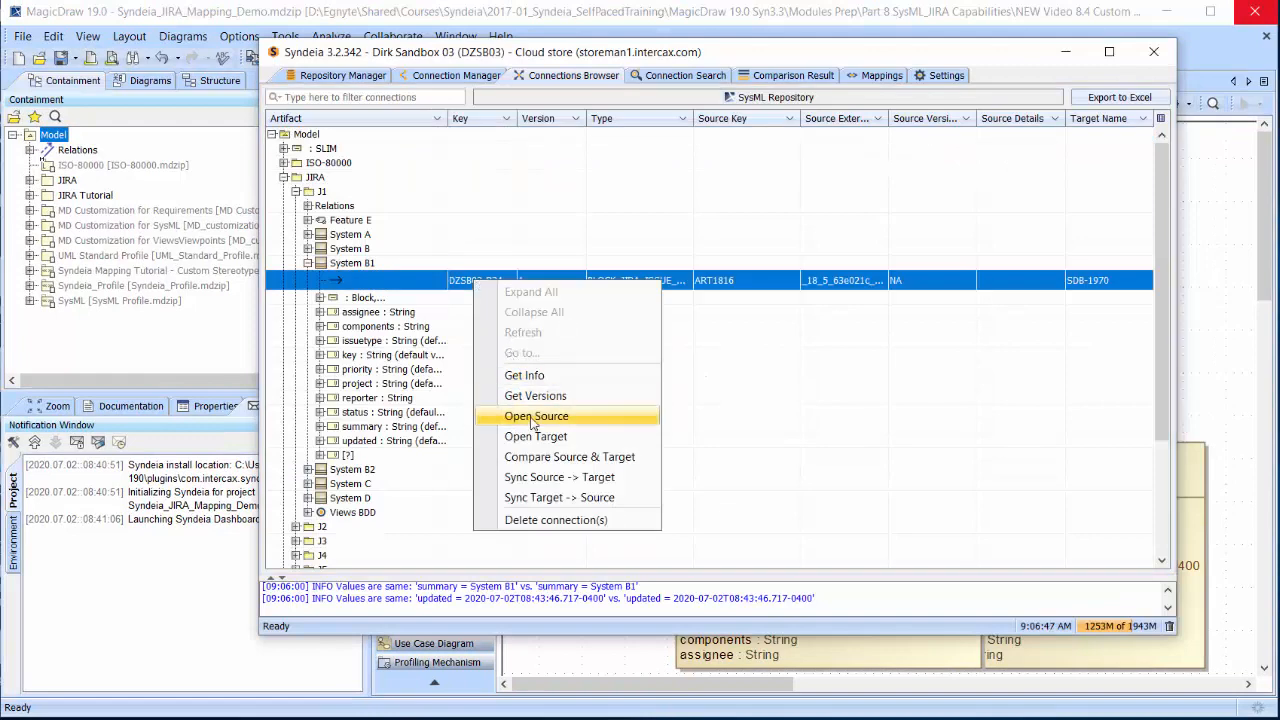
click(531, 466)
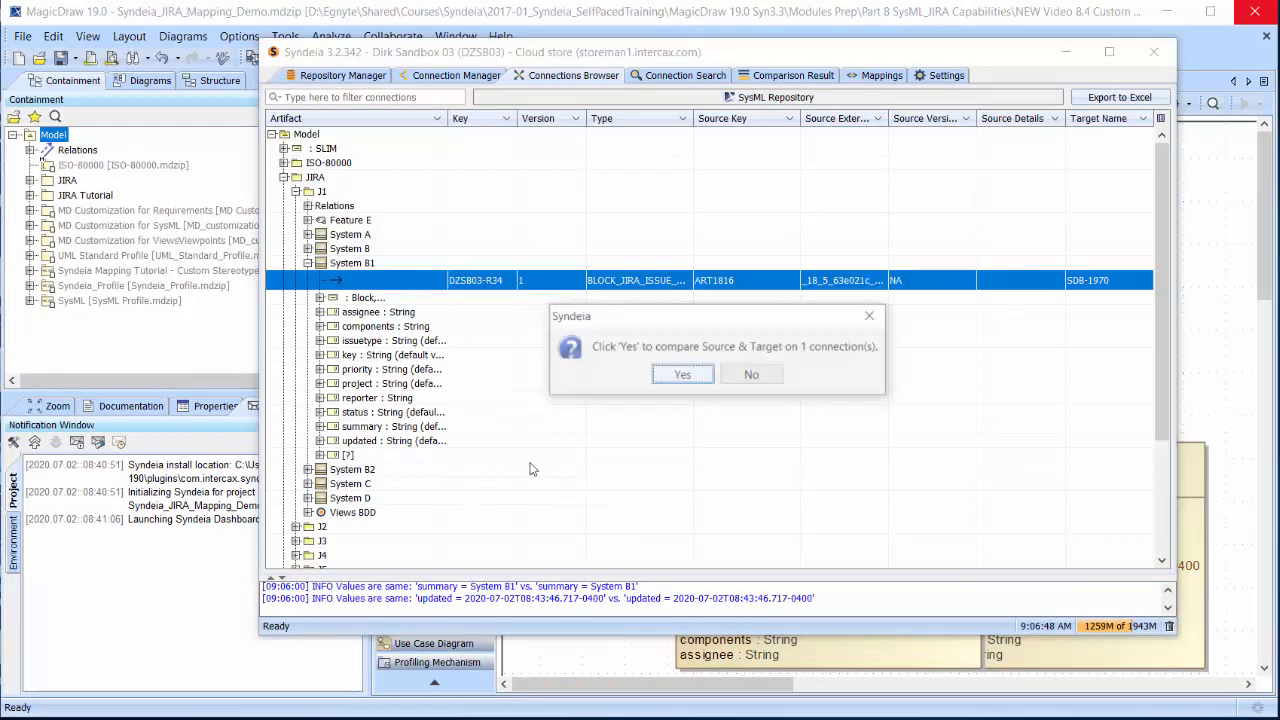
click(683, 376)
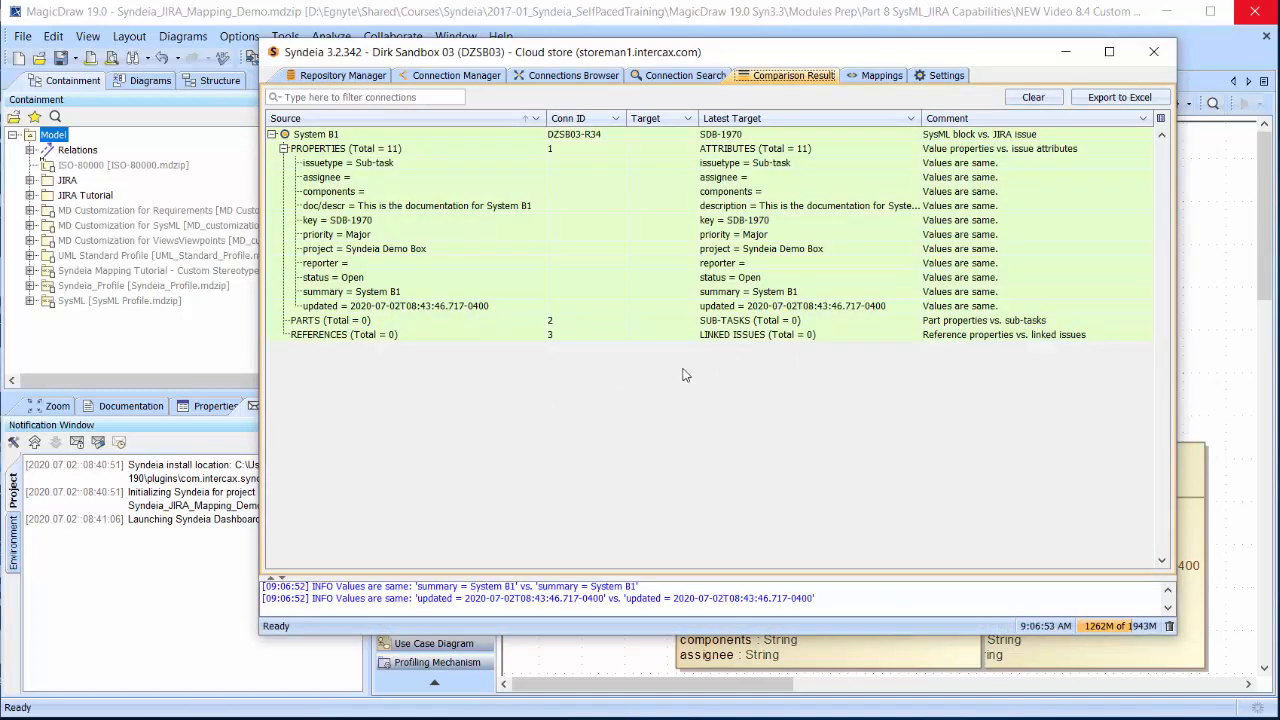
click(1066, 52)
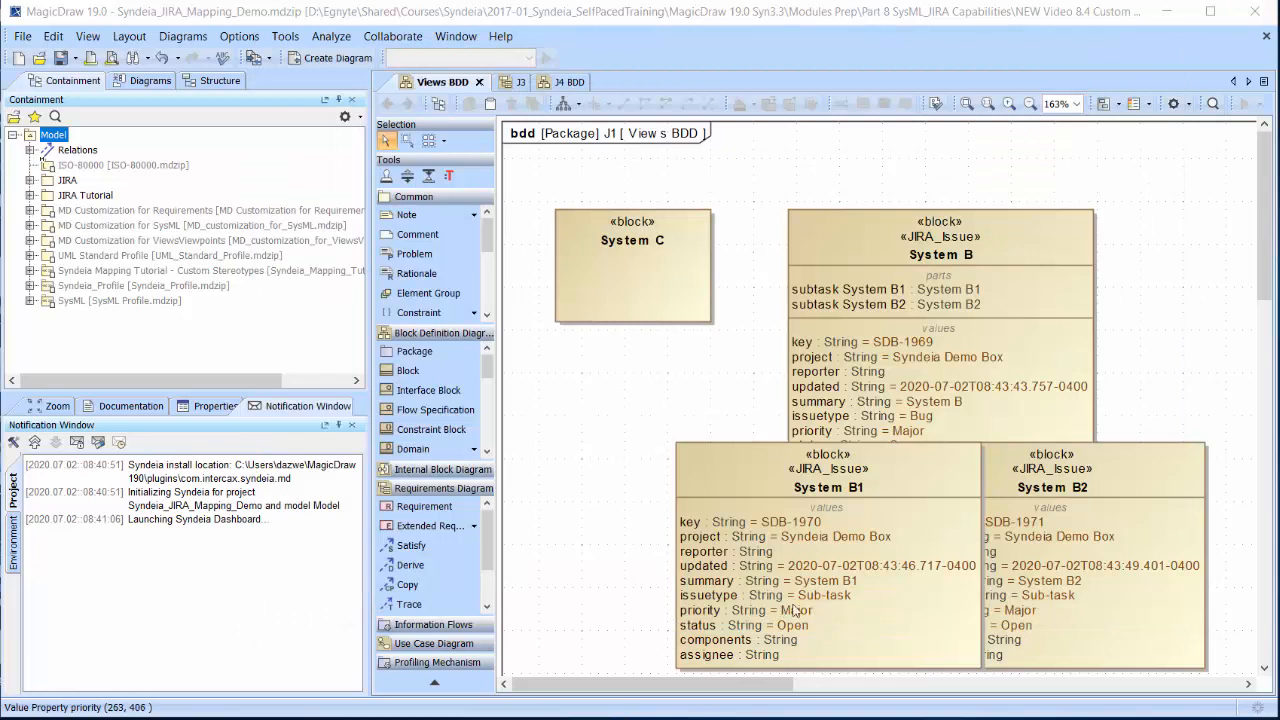
Step: Set the priority value of block System B1 to Minor in the Views BDD diagram
click(795, 612)
click(795, 613)
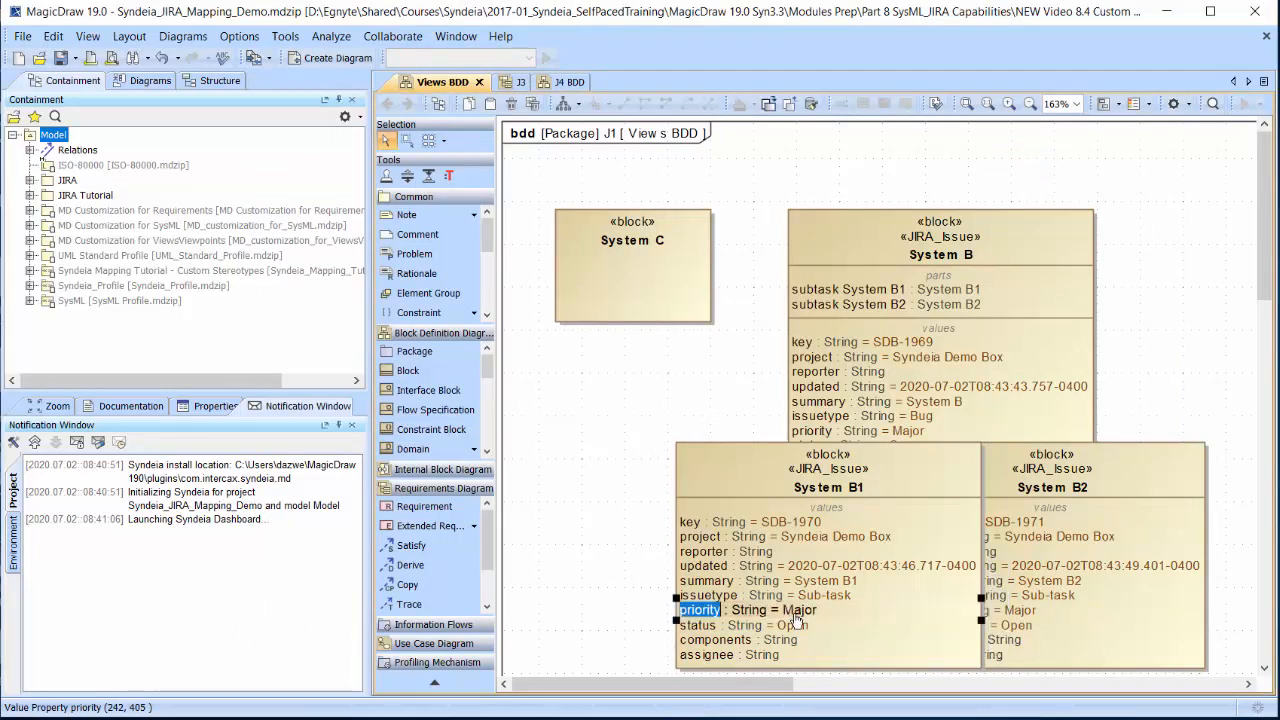
drag(815, 611, 783, 608)
text(Minor)
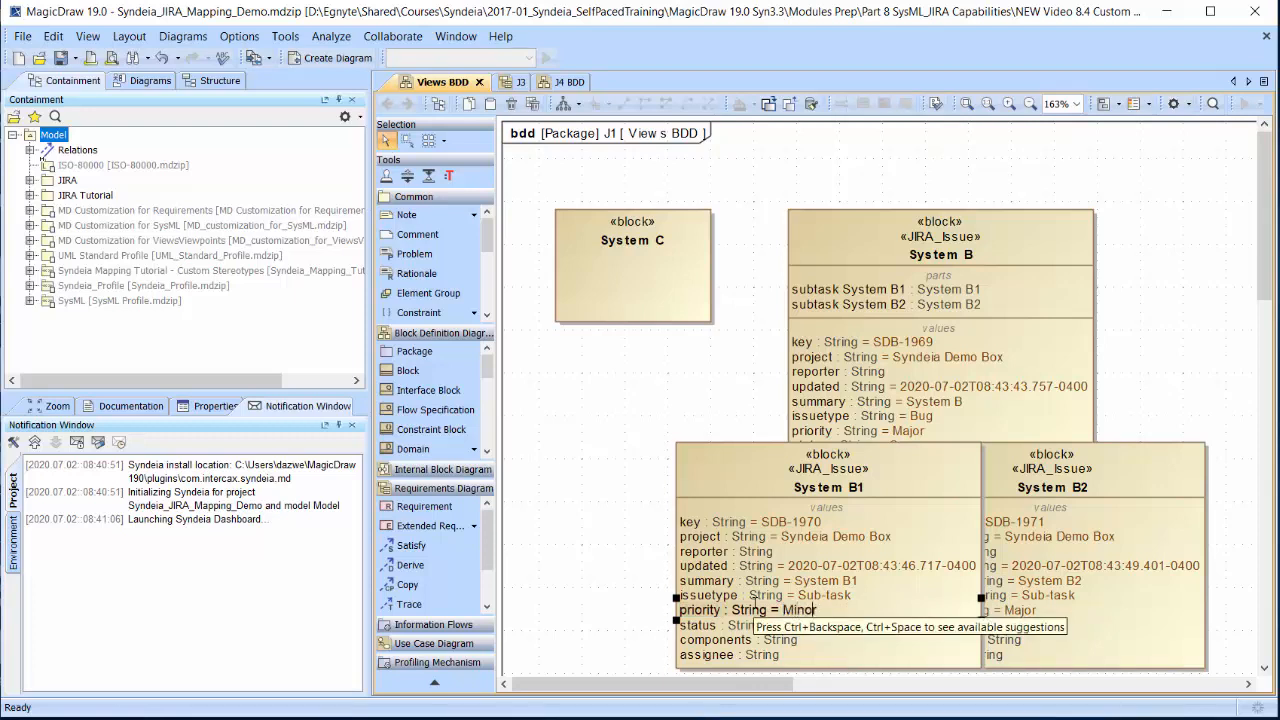
key(Return)
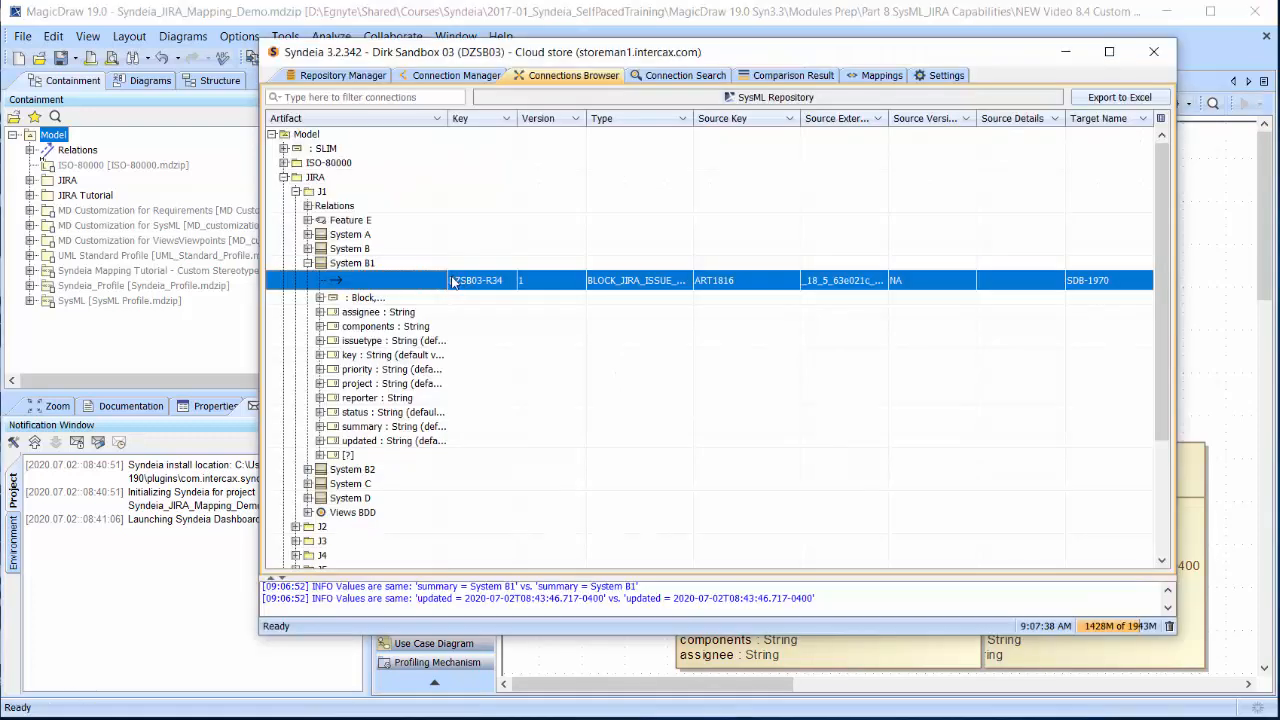
Step: In the Syndeia dashboard, compare source and target of System B1's connection to SDB-1970 again
right_click(452, 281)
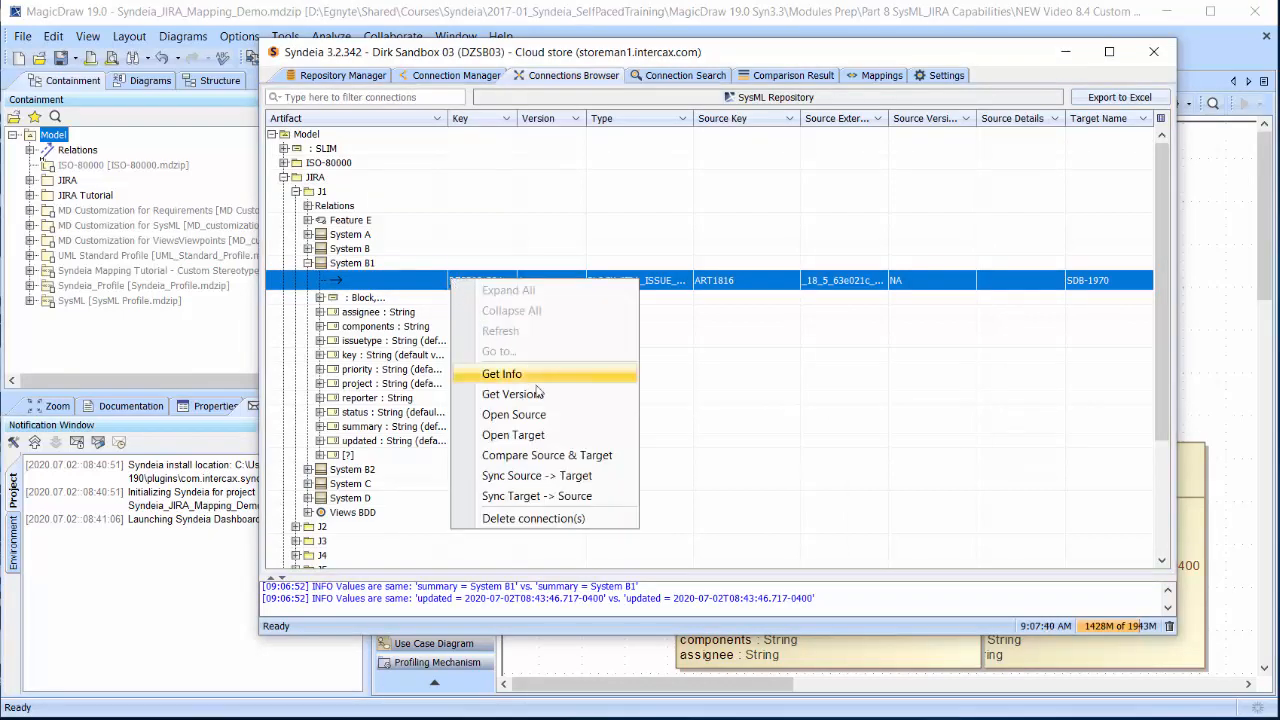
click(531, 461)
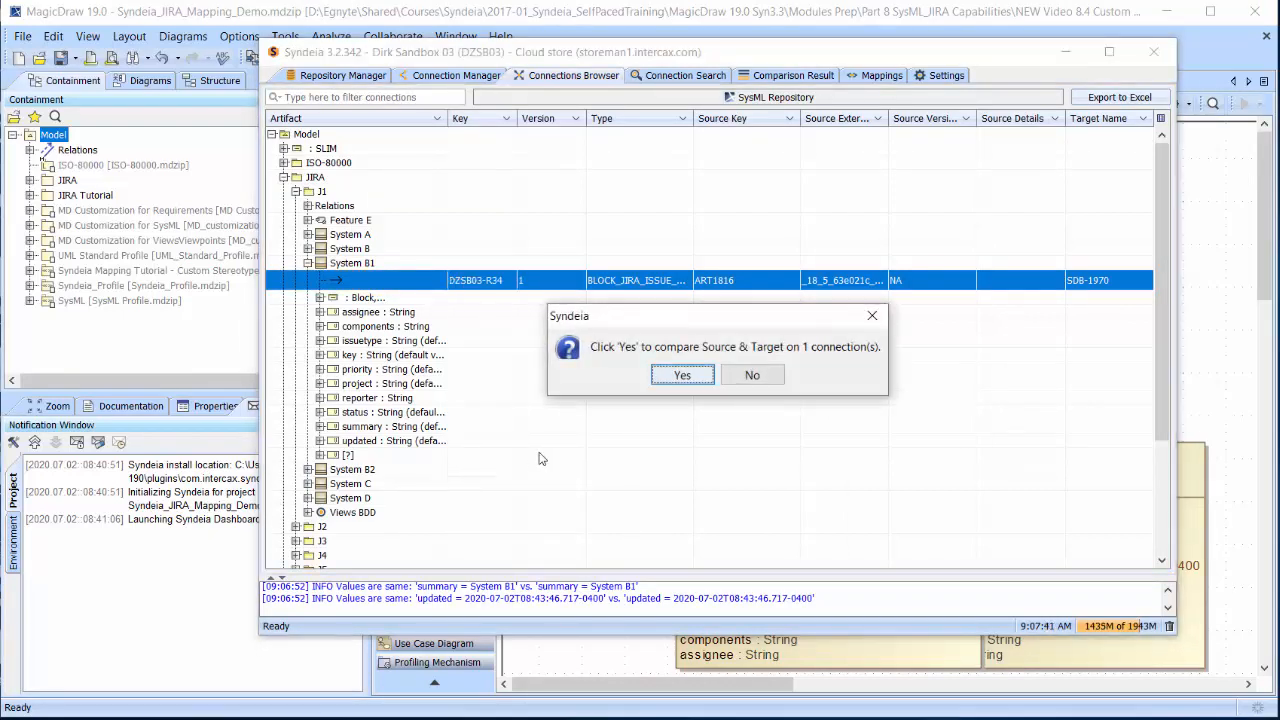
click(664, 372)
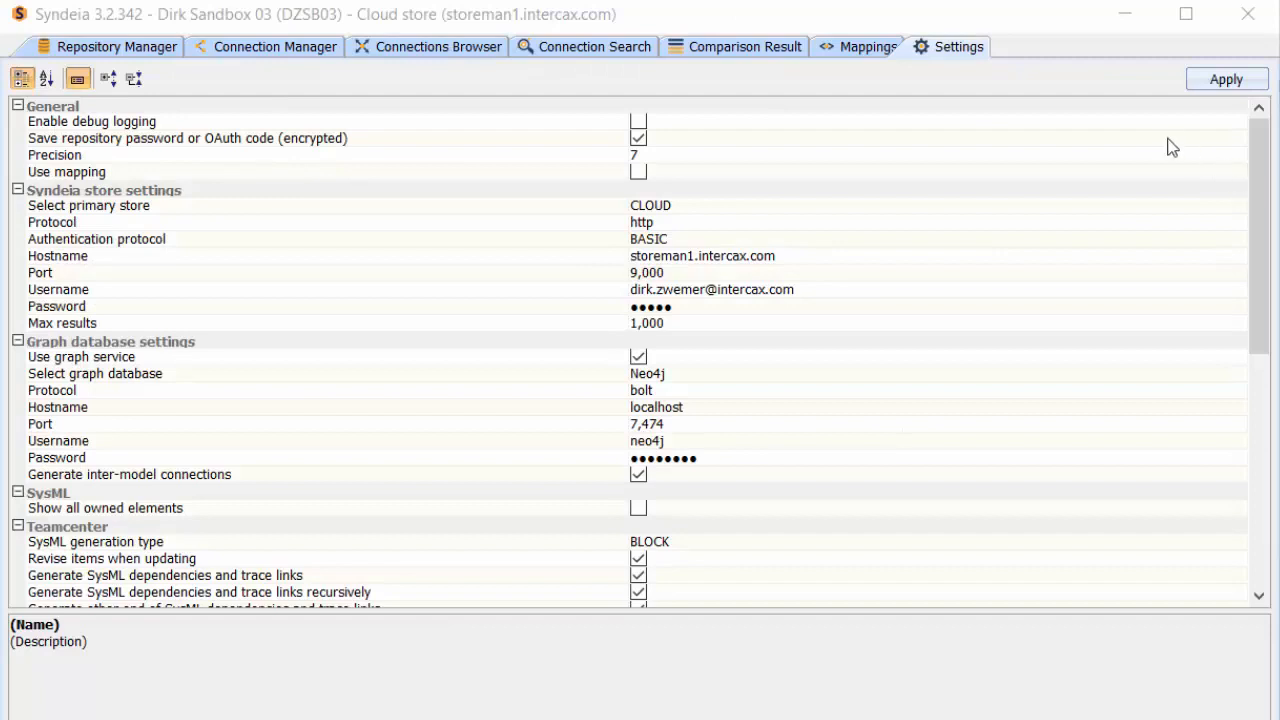
Step: Enable Use mapping in the general Syndeia settings and apply the change
click(638, 174)
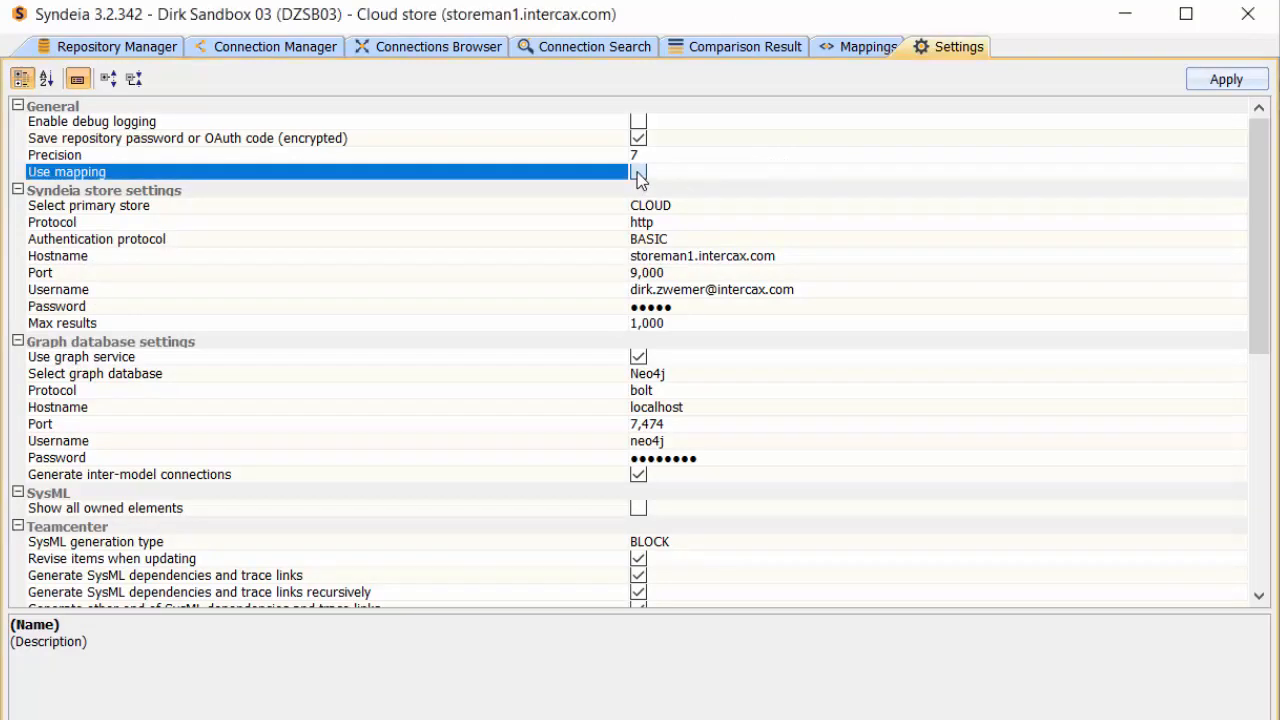
click(1218, 84)
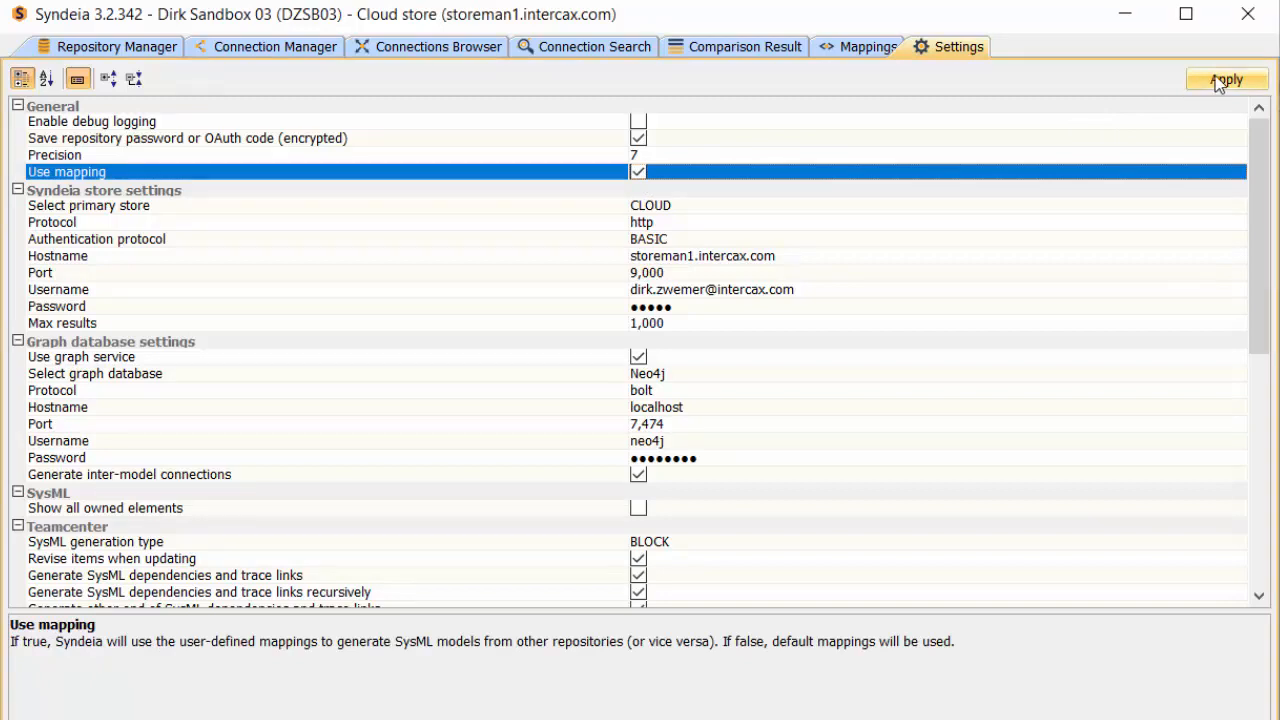
Step: Review the specifications of the Activity - Task attributes mapping in the SysML-JIRA mapping group
click(855, 47)
double_click(113, 397)
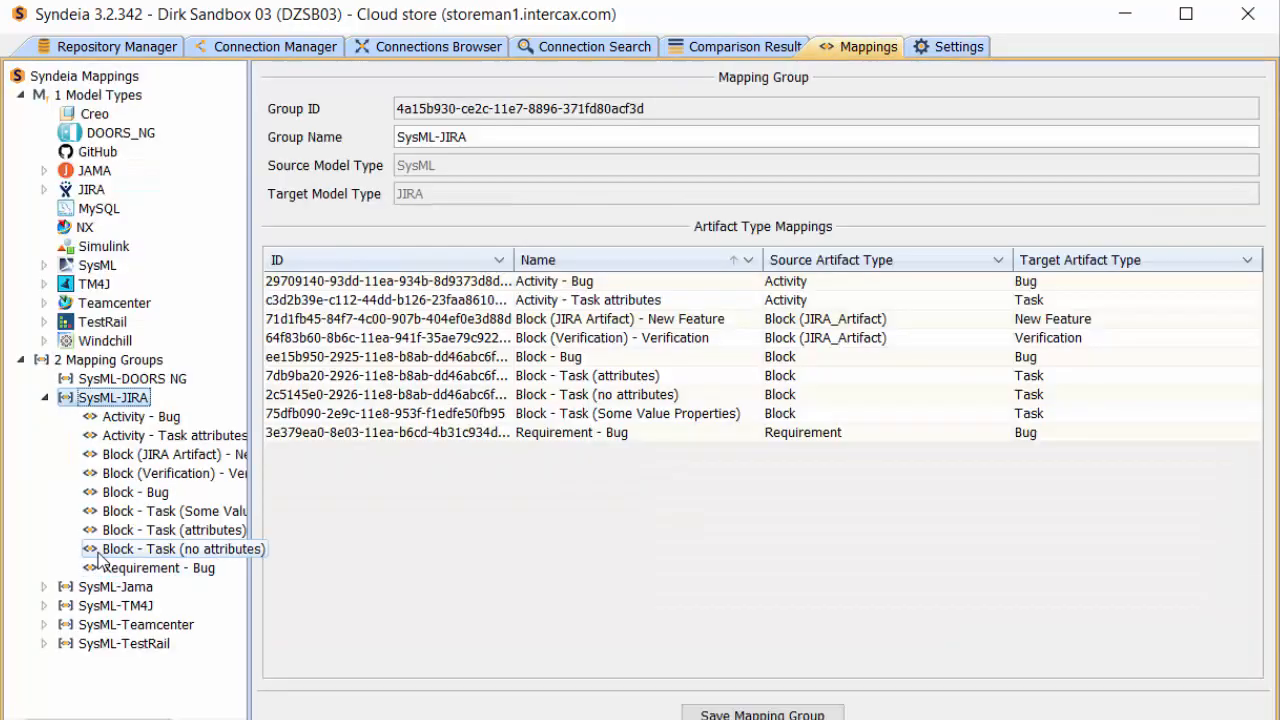
click(161, 437)
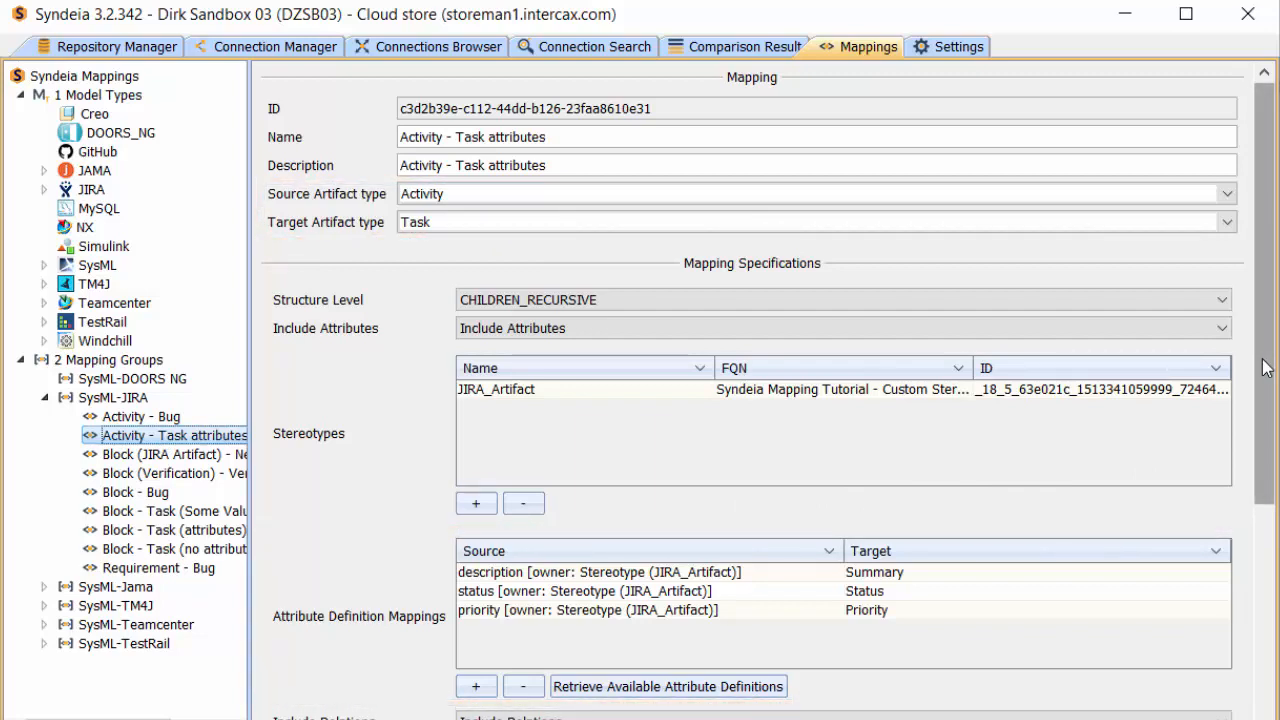
drag(1266, 368, 1275, 588)
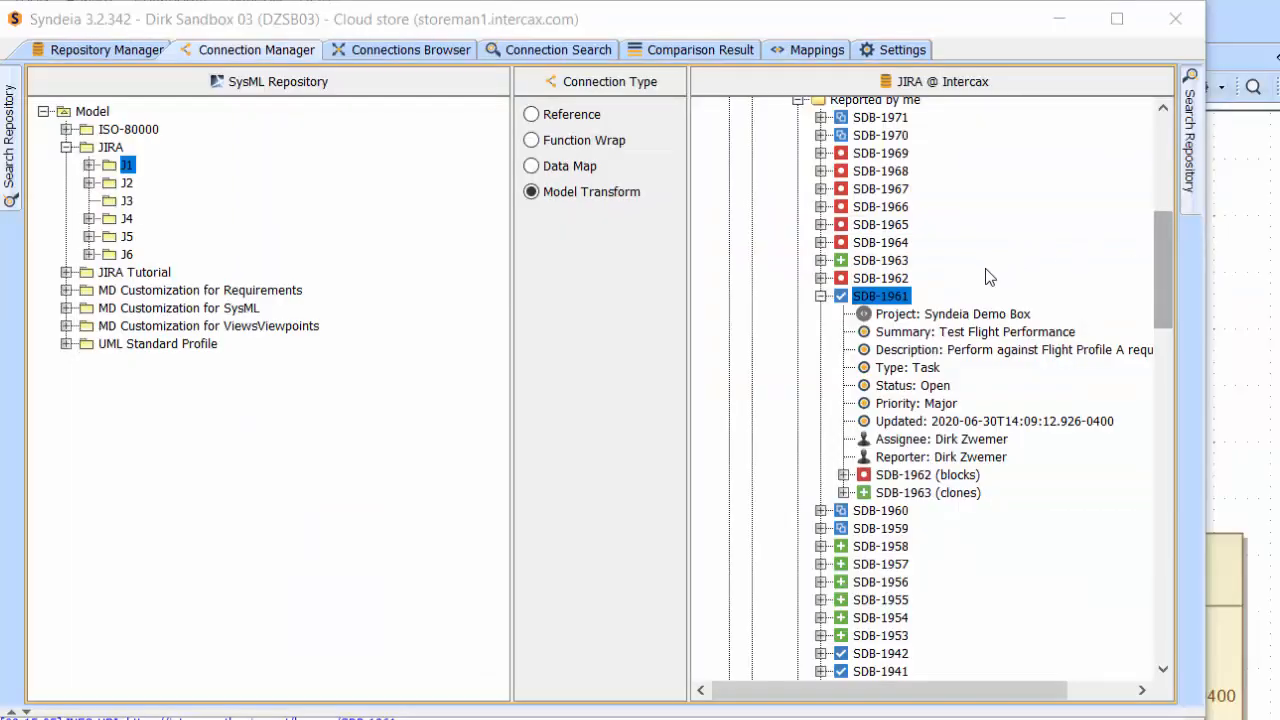
Step: Create a Model Transform connection from JIRA issue SDB-1961 to package J3, using the Activity - Task attributes mapping specification
drag(890, 298, 137, 210)
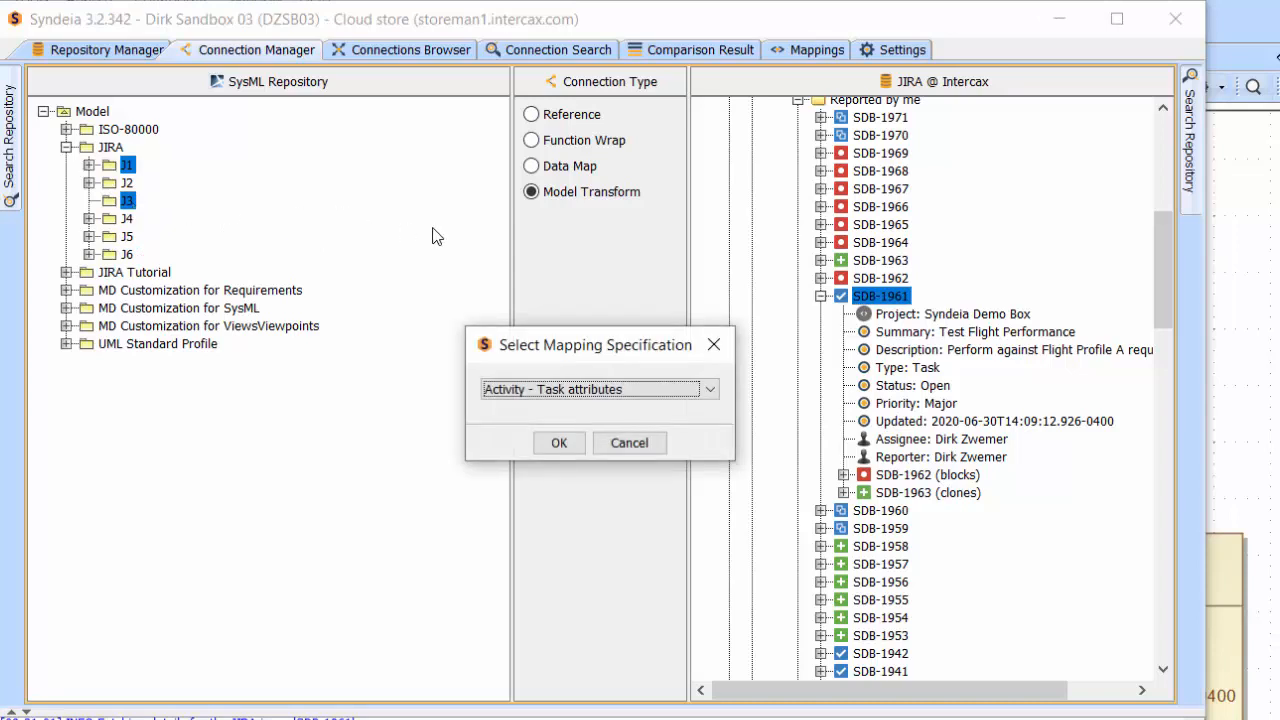
click(712, 387)
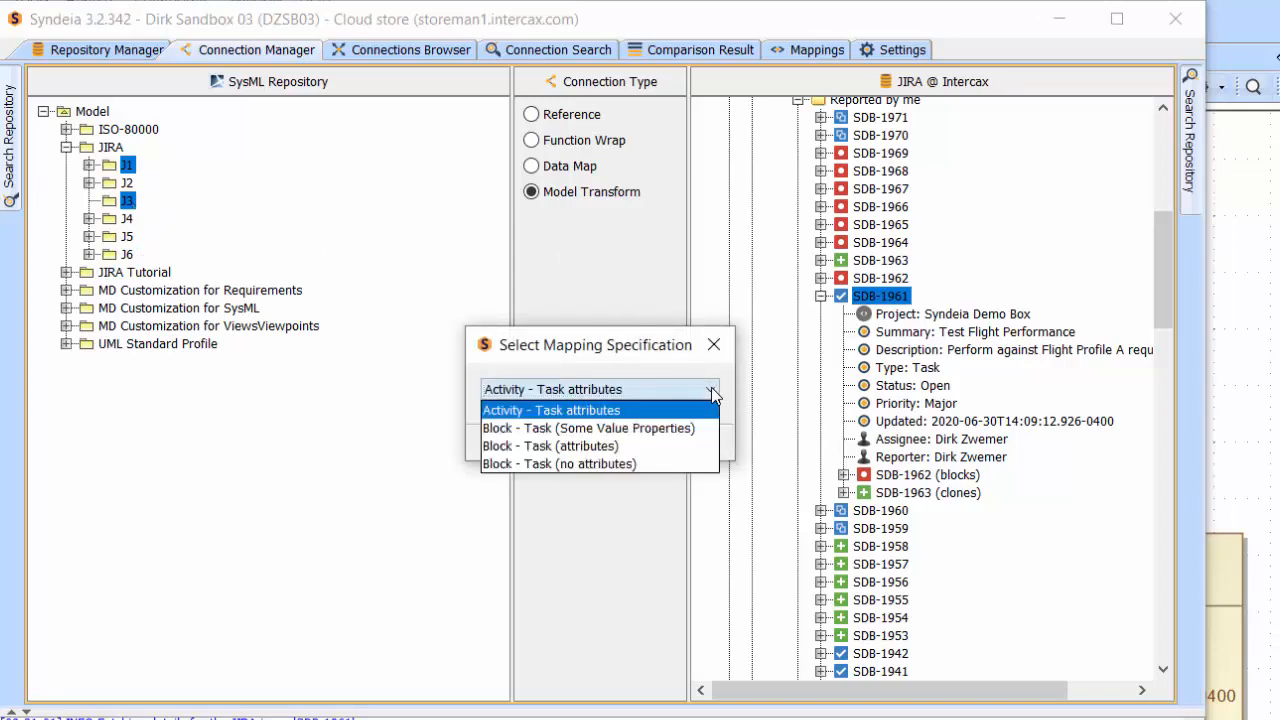
click(612, 411)
click(548, 445)
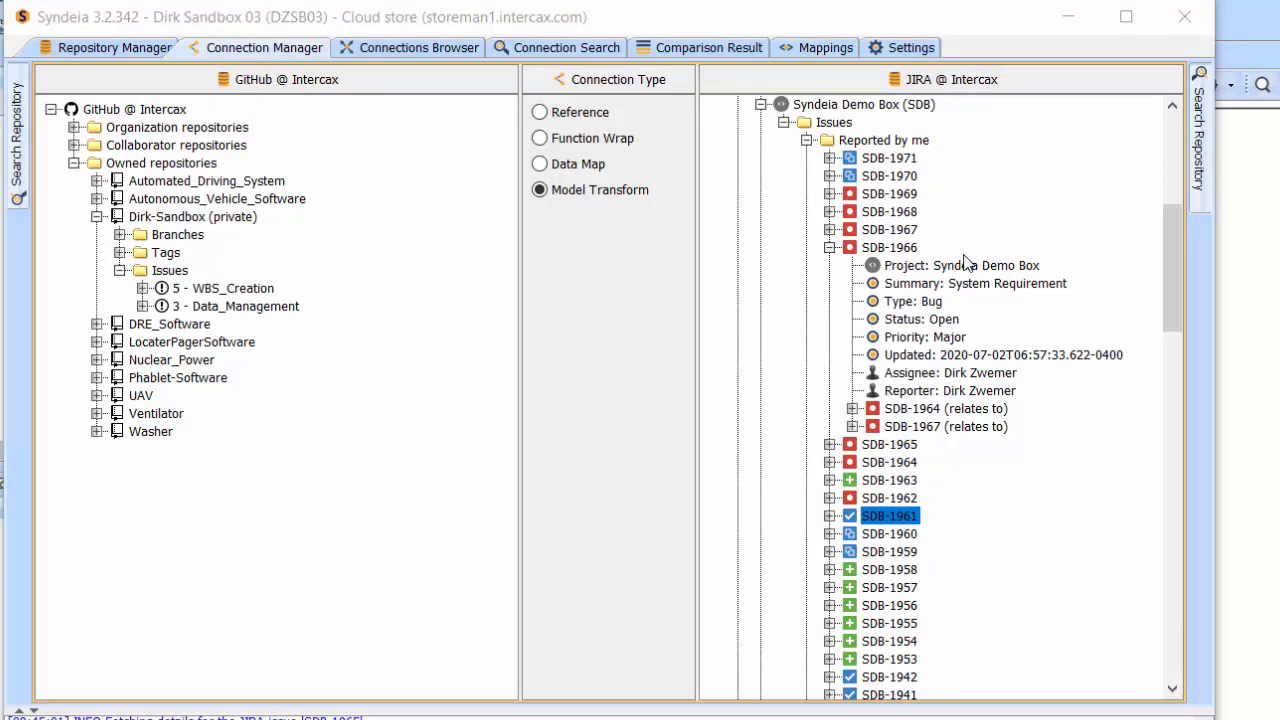
Step: Generate a GitHub issue from JIRA issue SDB-1966 in the private sandbox repository using a Model Transform connection
click(891, 249)
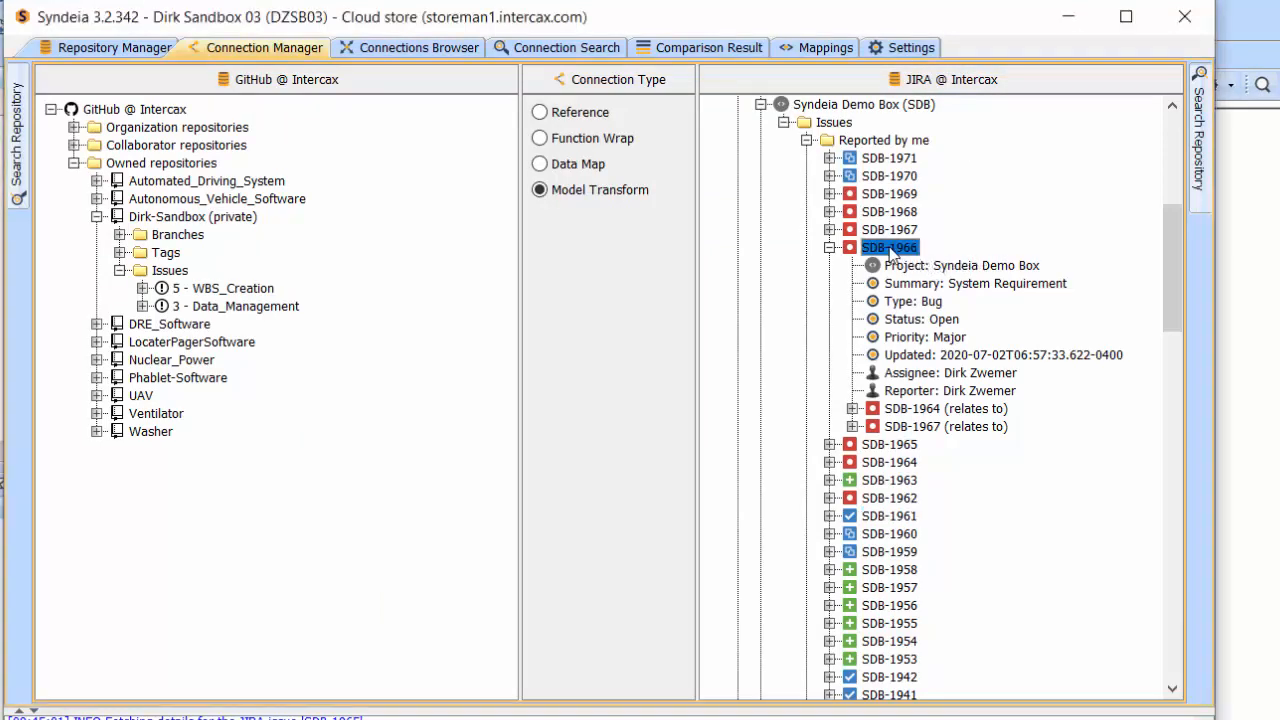
drag(891, 250, 163, 213)
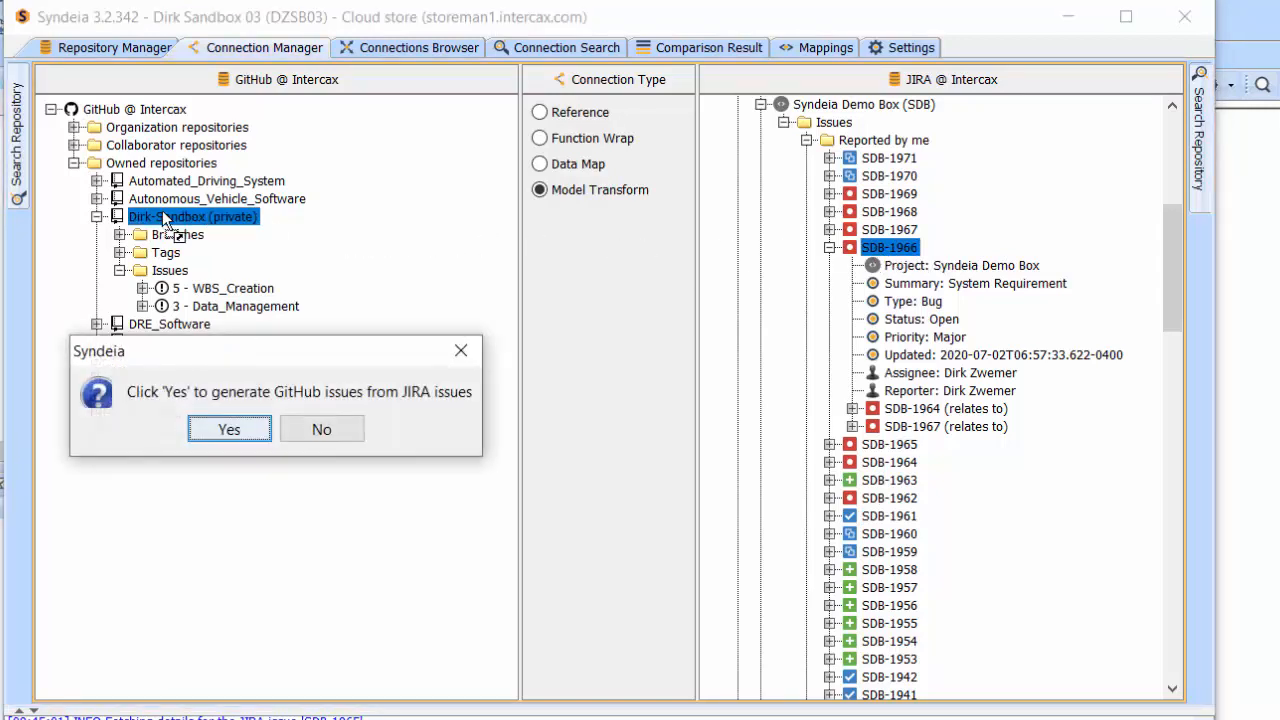
click(213, 437)
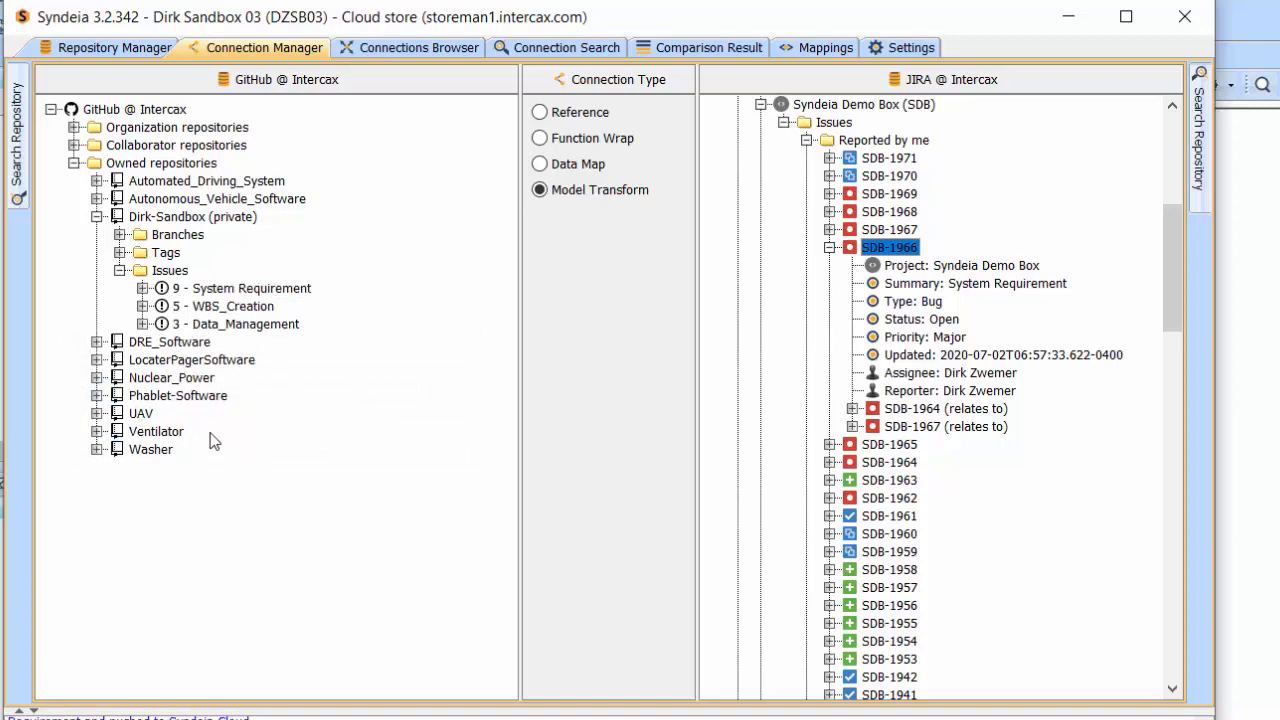
Step: Examine the generated System Requirement issue's attributes, open it in GitHub, and follow its Syndeia connection link to SDB-1966
click(139, 288)
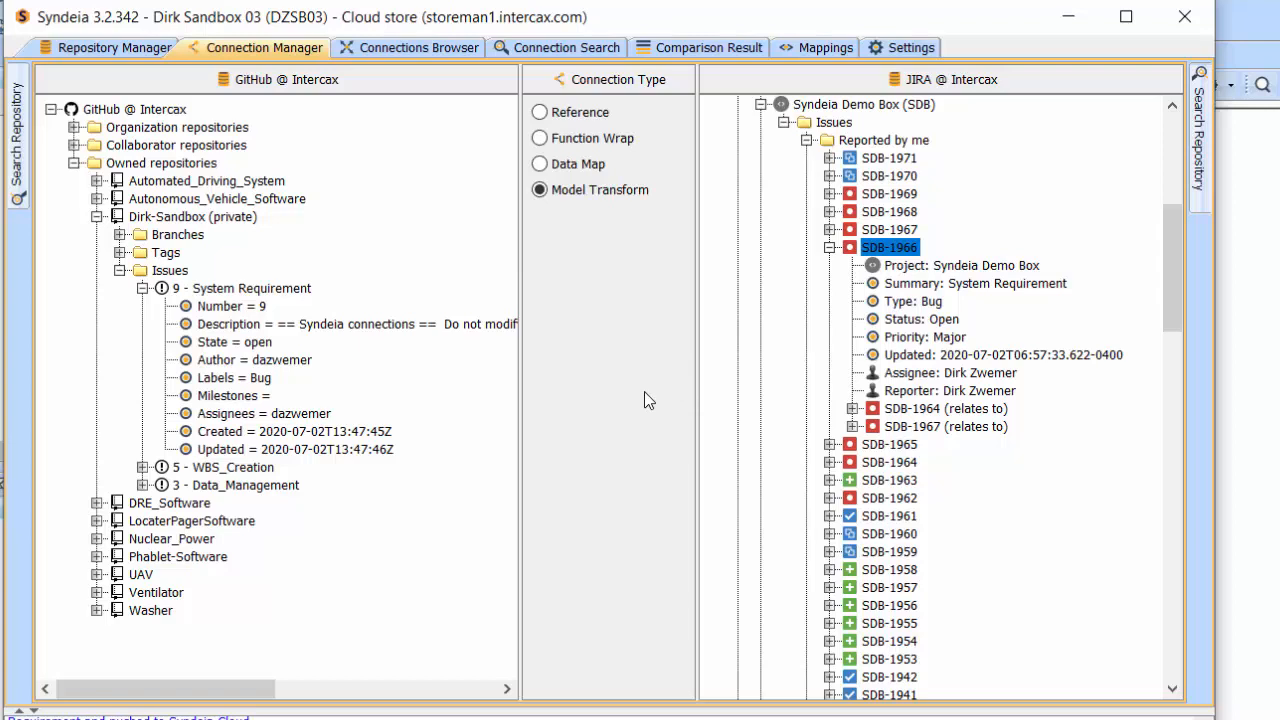
right_click(253, 290)
click(310, 387)
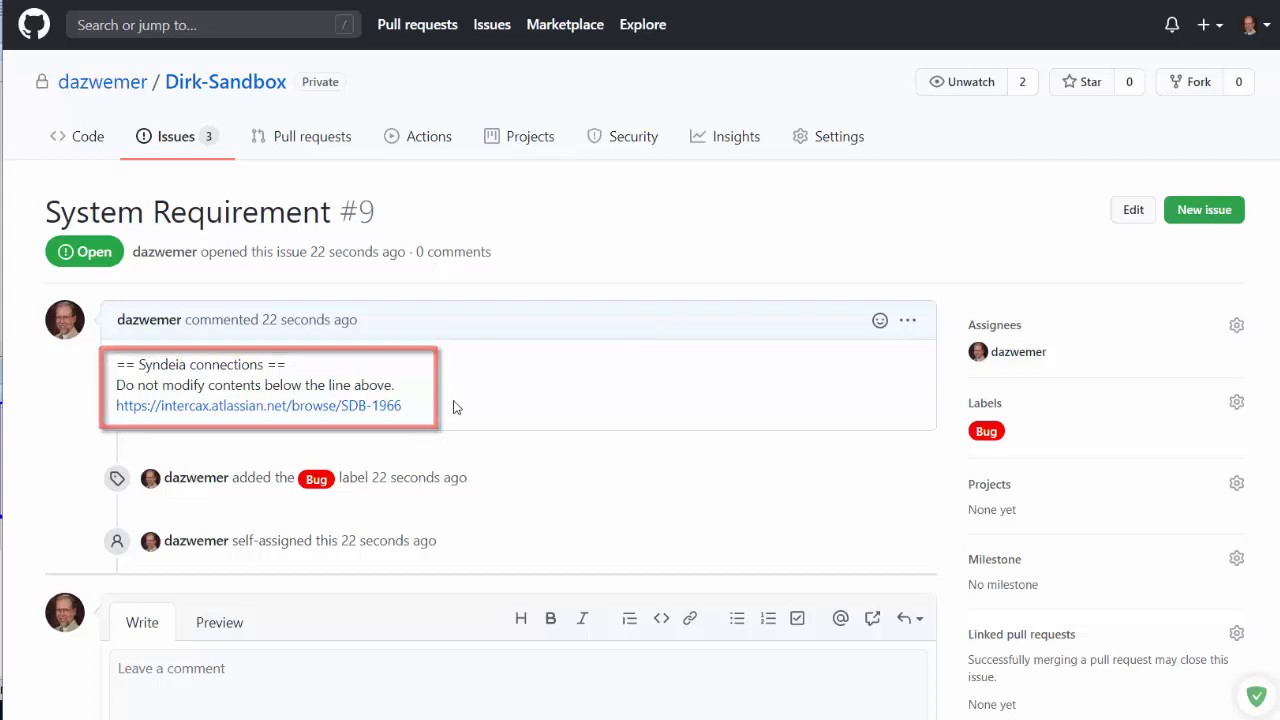
click(388, 405)
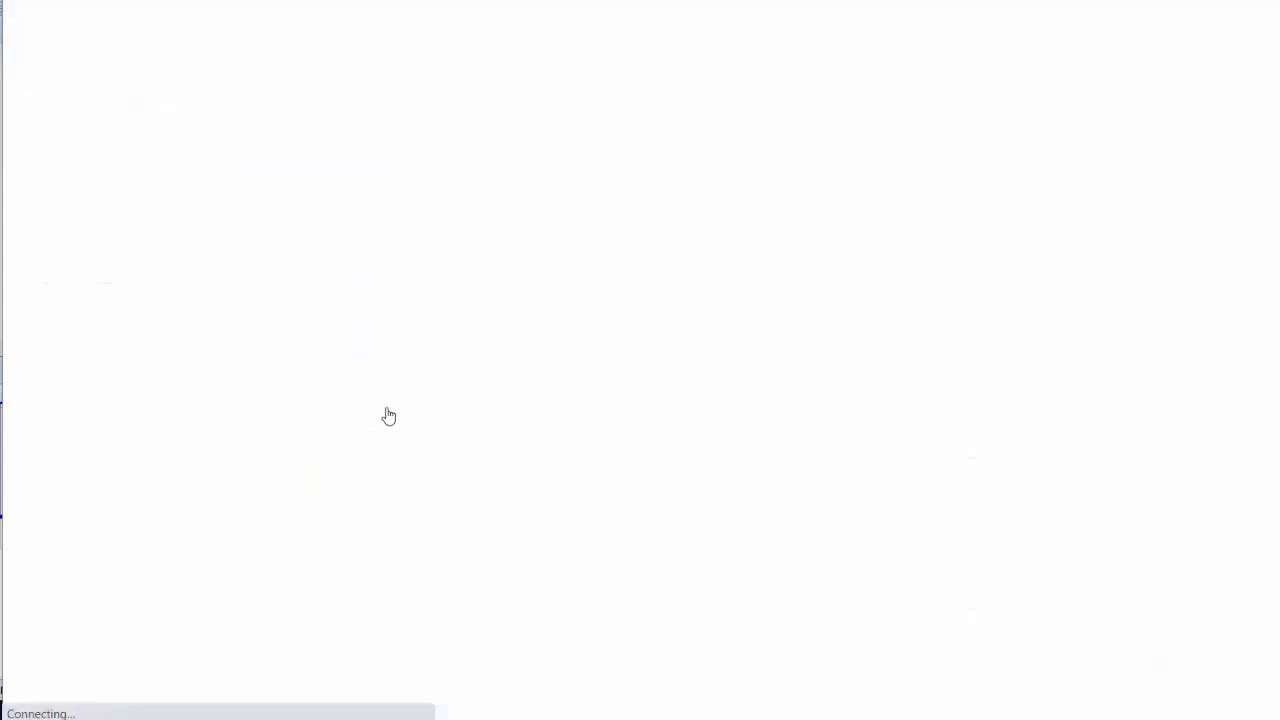